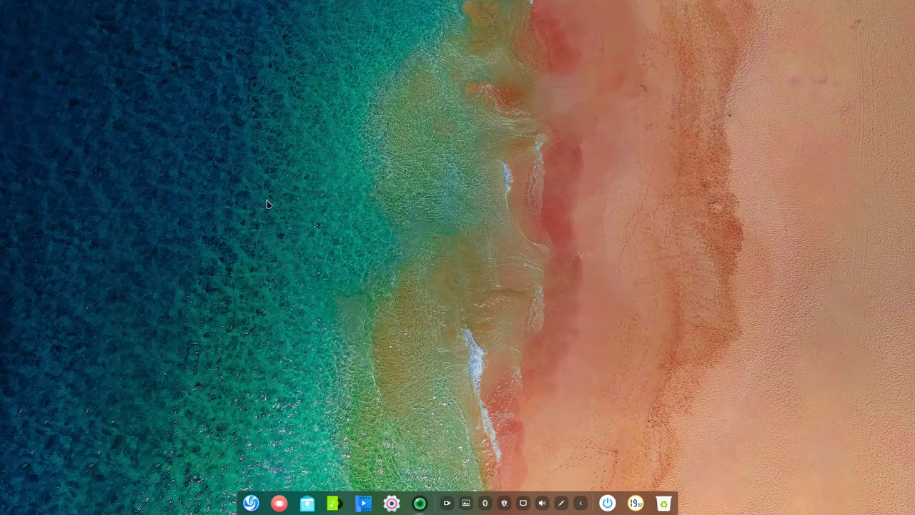
Step: Open a terminal window, place it in the upper-right area of the desktop, and look over the applications in the launcher
{"action": "key", "text": "ctrl+alt+t"}
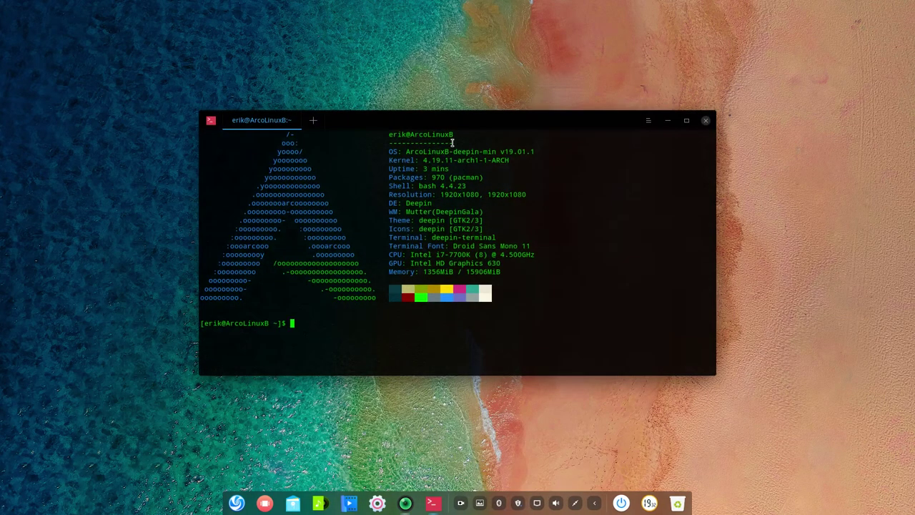
{"action": "left_click_drag", "start_coordinate": [477, 122], "coordinate": [644, 42]}
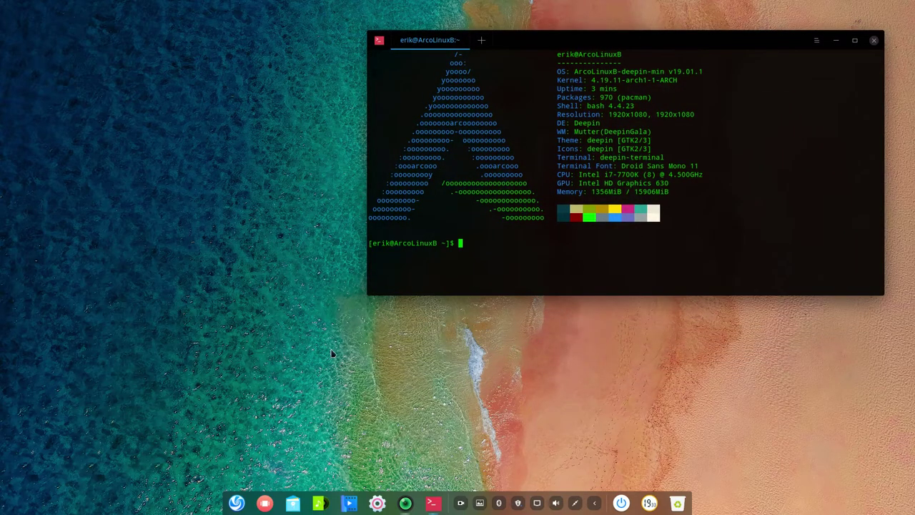
{"action": "left_click", "coordinate": [235, 505]}
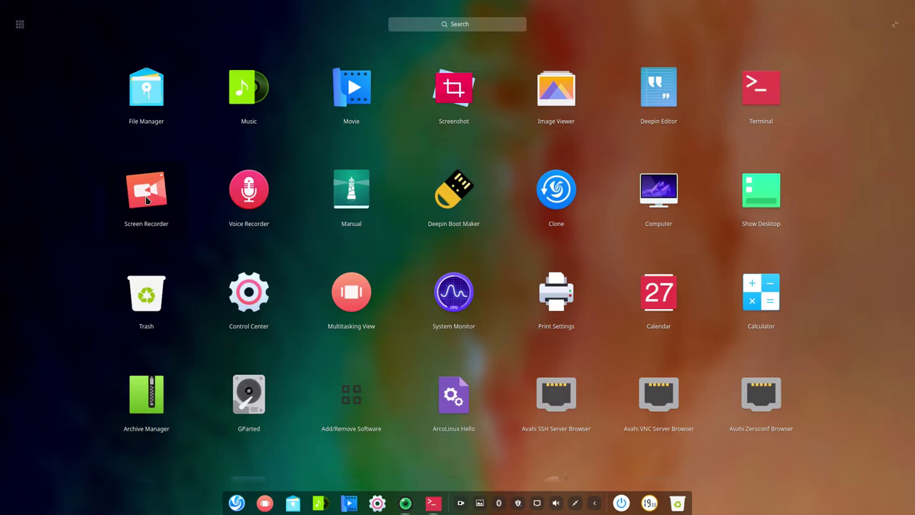
{"action": "key", "text": "super"}
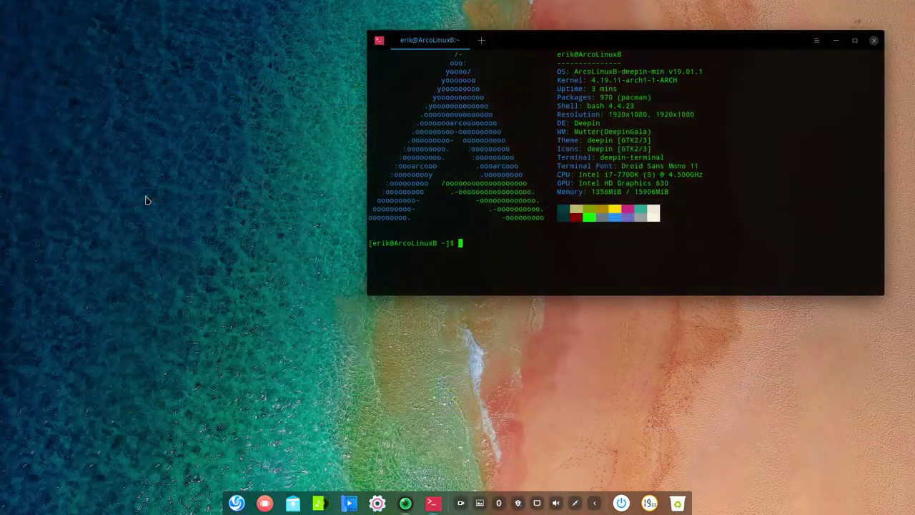
Step: Write the command sudo pacman -S simplescreenrecorder at the terminal prompt without running it
{"action": "type", "text": "sudo pacman -S simplescreenrecorder"}
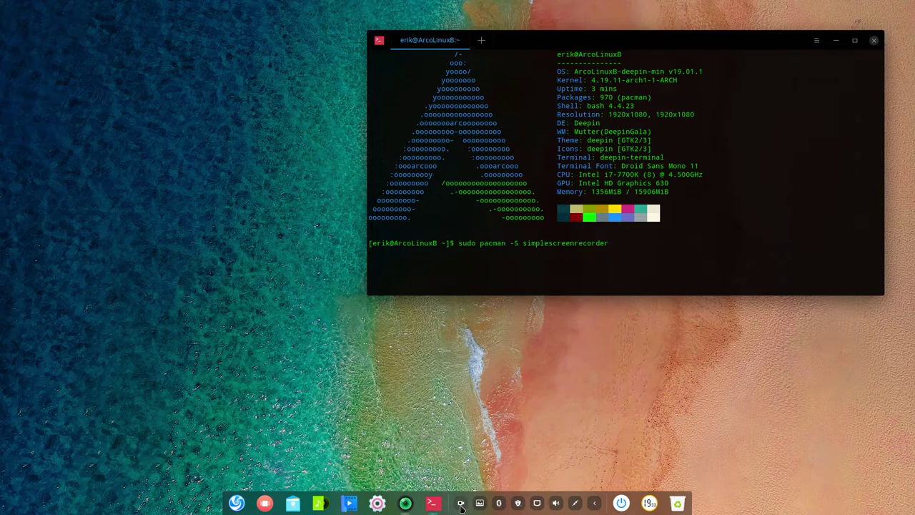
Step: Collapse the system tray icons in the dock and close the terminal window
{"action": "left_click", "coordinate": [595, 504]}
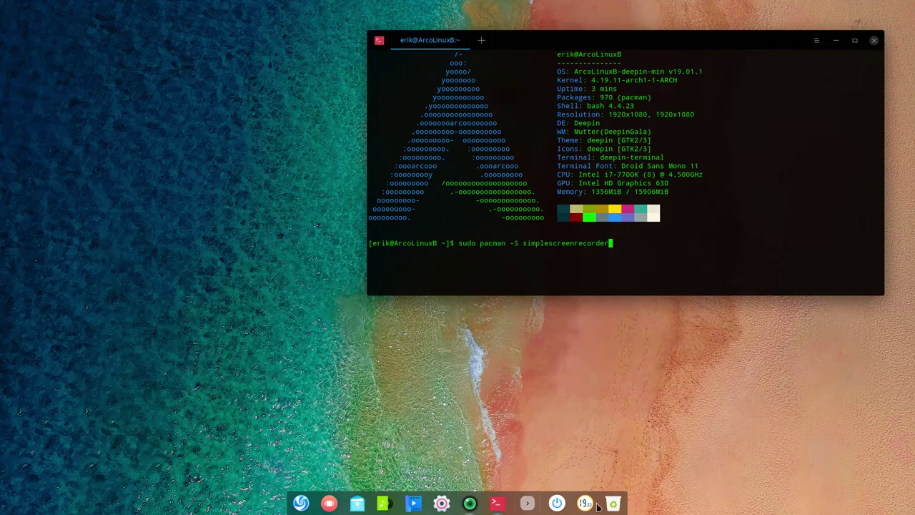
{"action": "left_click", "coordinate": [528, 503]}
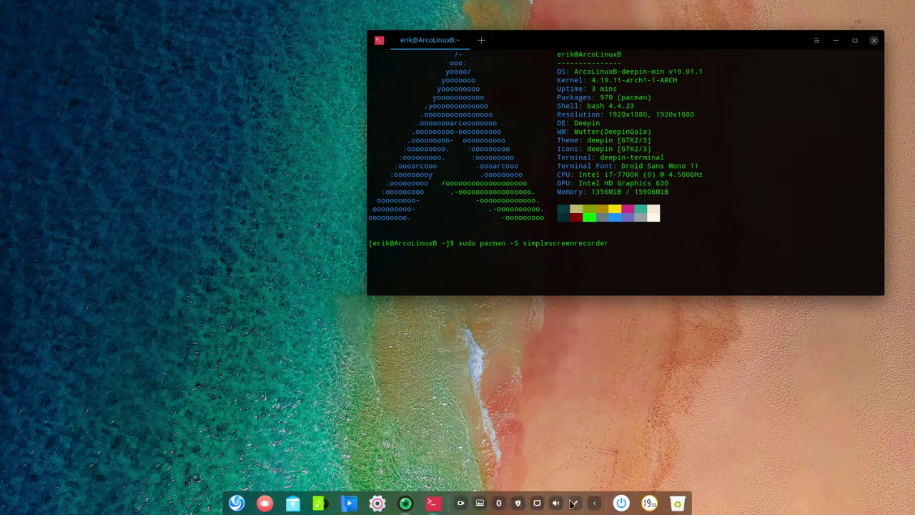
{"action": "left_click", "coordinate": [594, 504]}
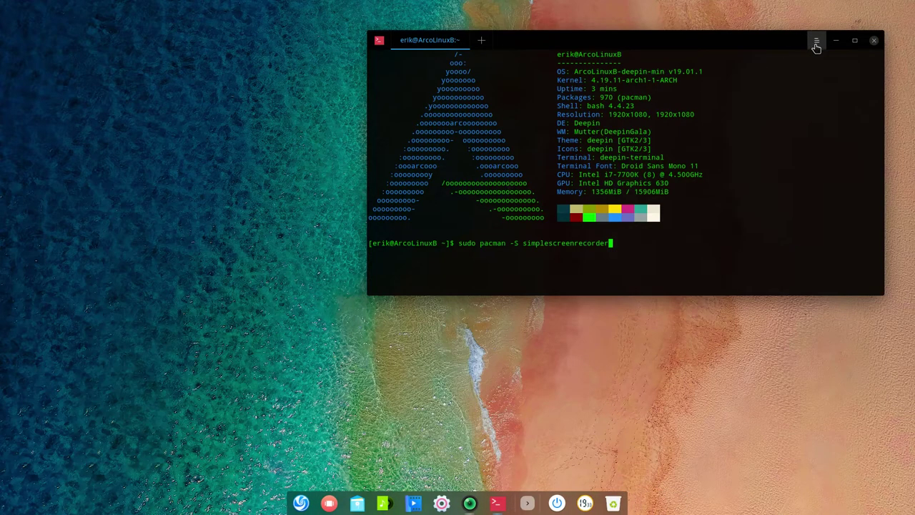
{"action": "left_click", "coordinate": [874, 40]}
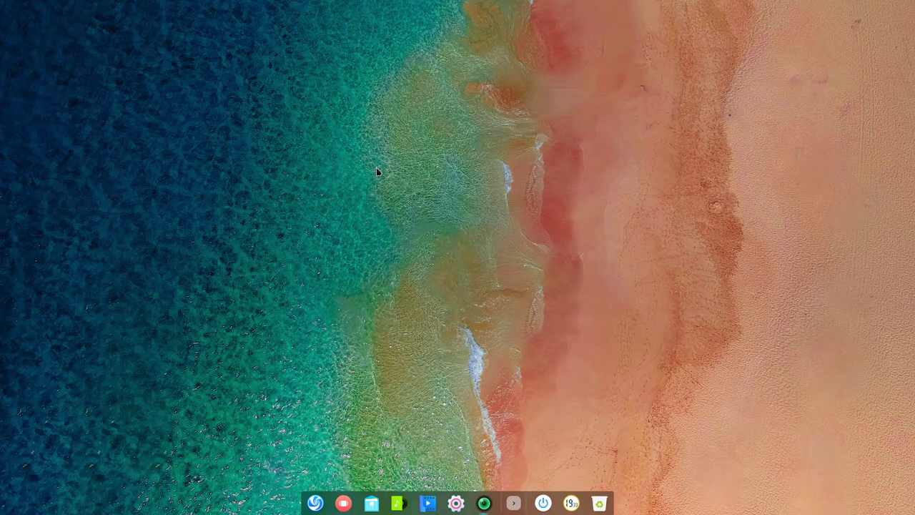
Step: Open a terminal in the Desktop folder from the desktop itself, and close it again
{"action": "right_click", "coordinate": [341, 76]}
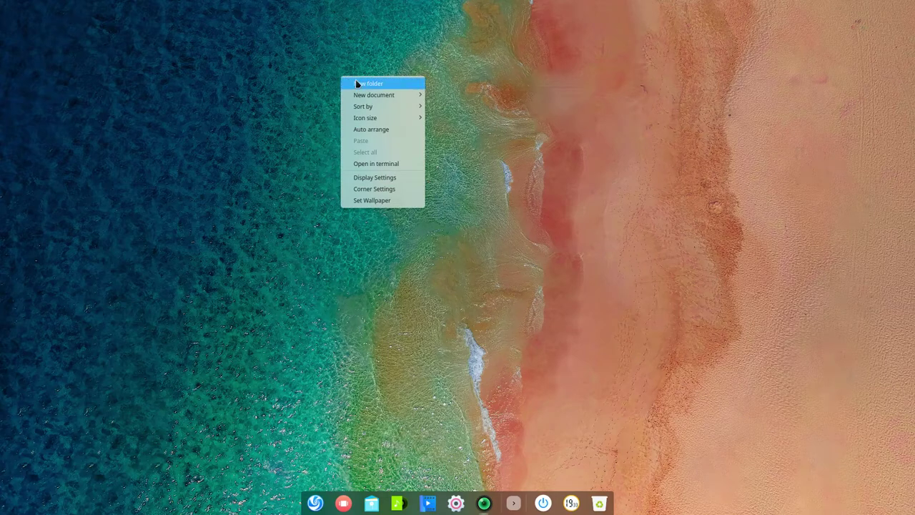
{"action": "mouse_move", "coordinate": [388, 107]}
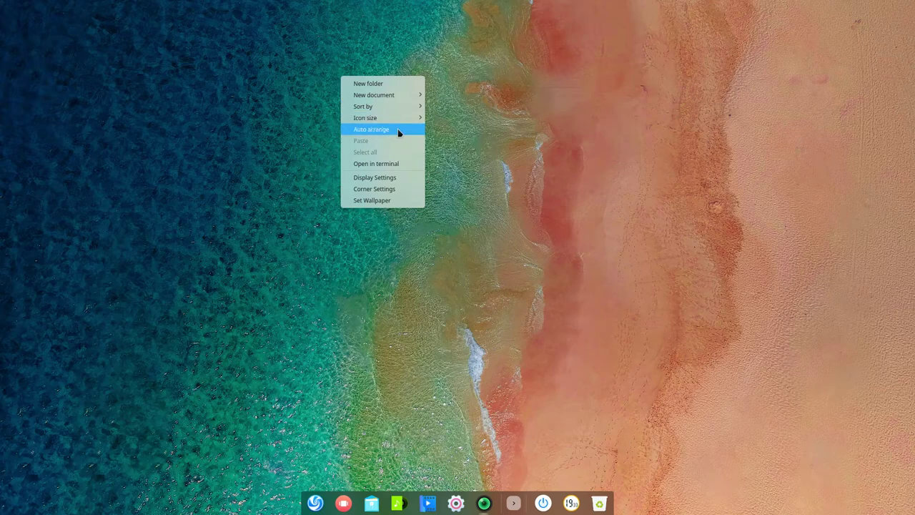
{"action": "left_click", "coordinate": [401, 164]}
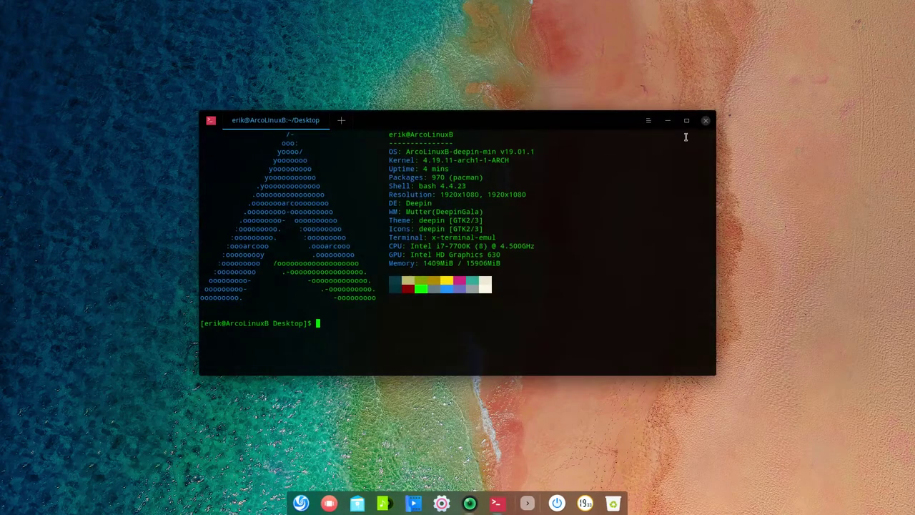
{"action": "left_click", "coordinate": [705, 121]}
Step: View the desktop icon size options, and examine the Accounts, Display and Default Applications sections of the system settings
{"action": "right_click", "coordinate": [382, 133]}
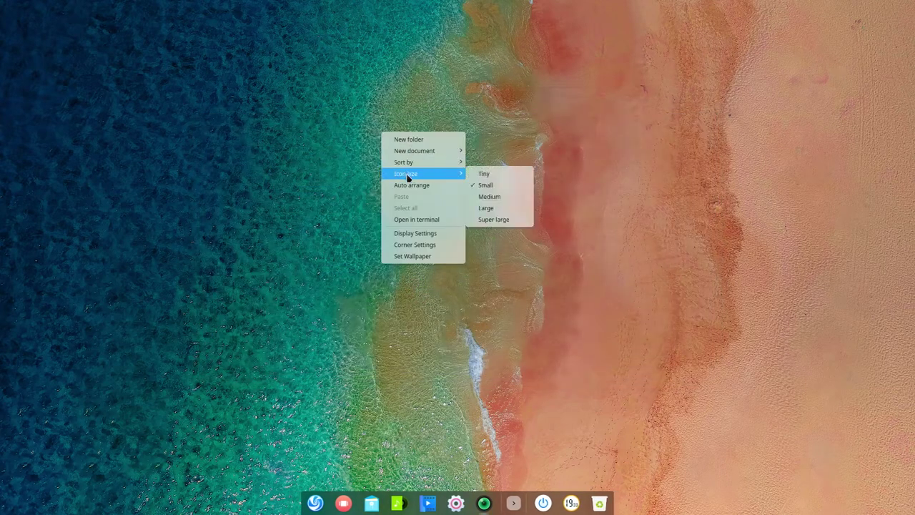
{"action": "left_click", "coordinate": [432, 239]}
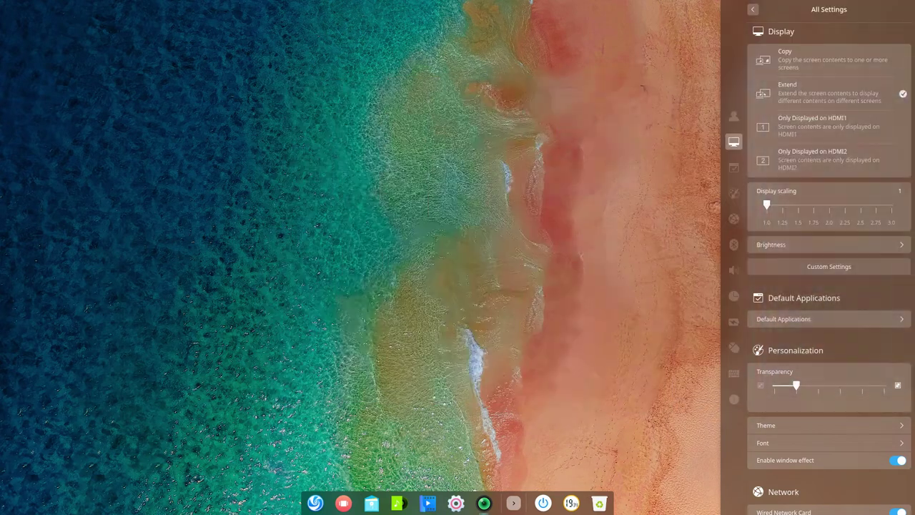
{"action": "key", "text": "Escape"}
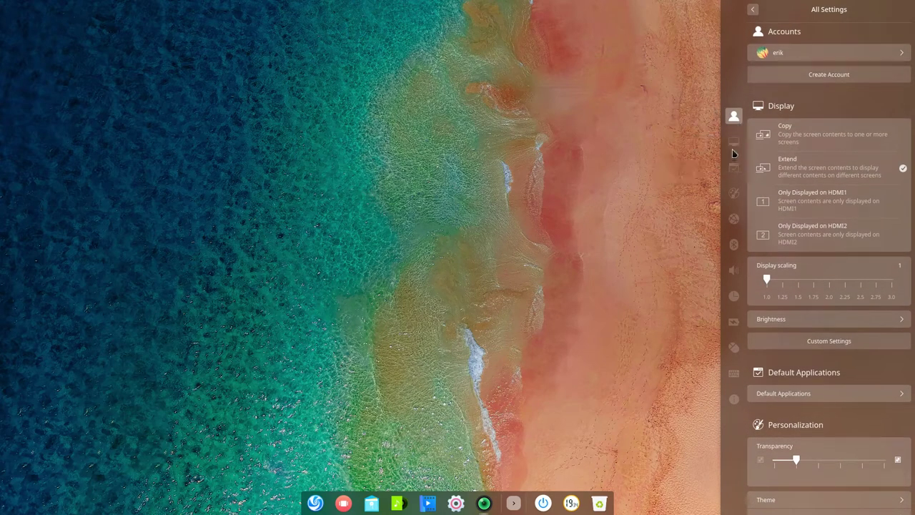
{"action": "left_click", "coordinate": [734, 141]}
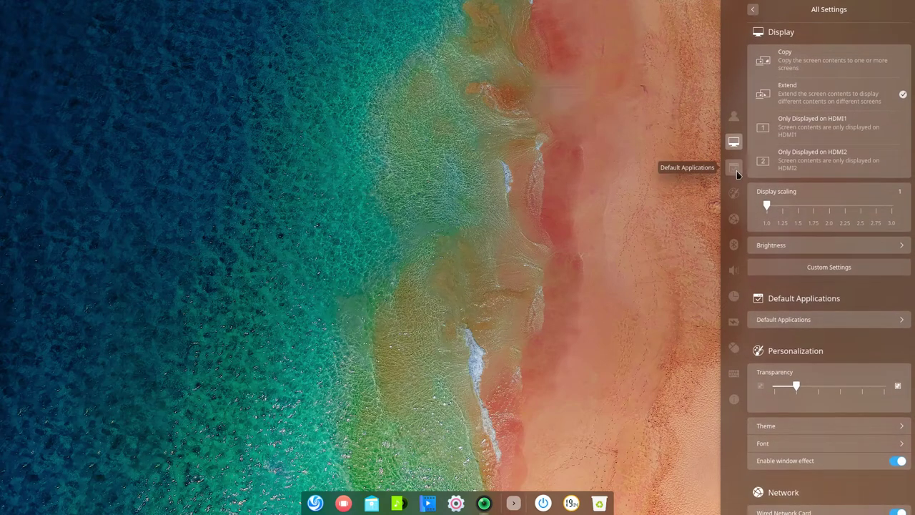
{"action": "left_click", "coordinate": [735, 169]}
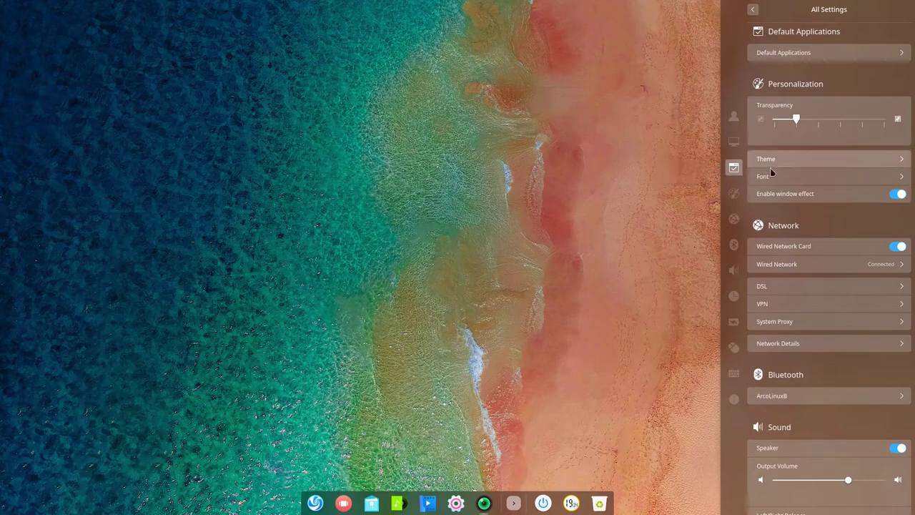
Step: Go through the Personalization, Network, Bluetooth, Sound, and Time and Date sections of the system settings
{"action": "left_click", "coordinate": [734, 194]}
{"action": "left_click", "coordinate": [734, 220]}
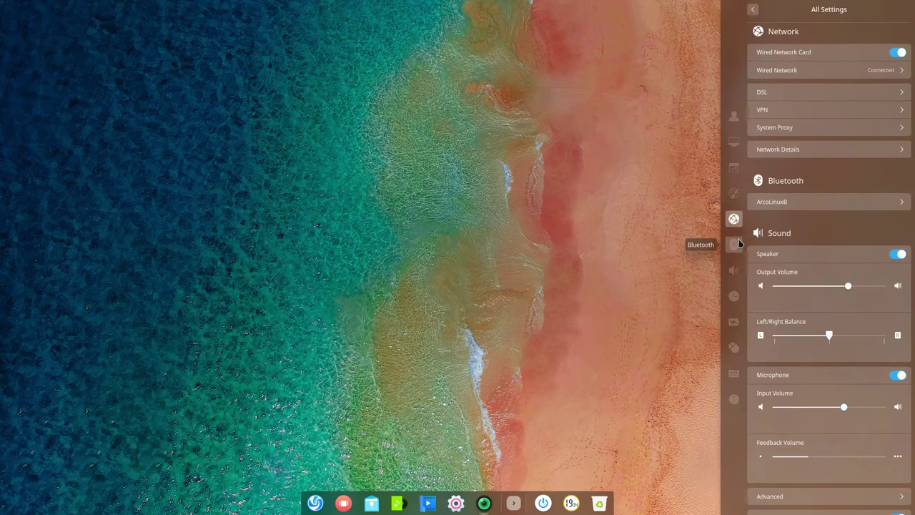
{"action": "left_click", "coordinate": [736, 245]}
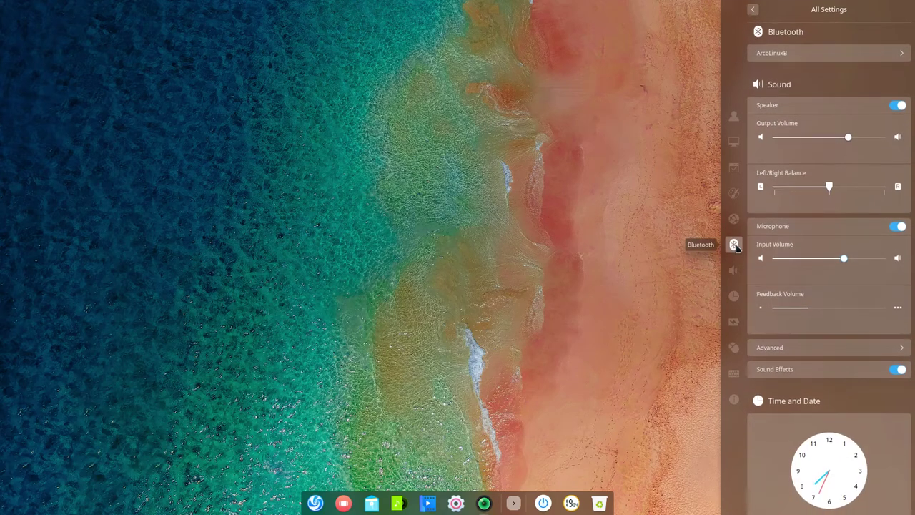
{"action": "left_click", "coordinate": [736, 274]}
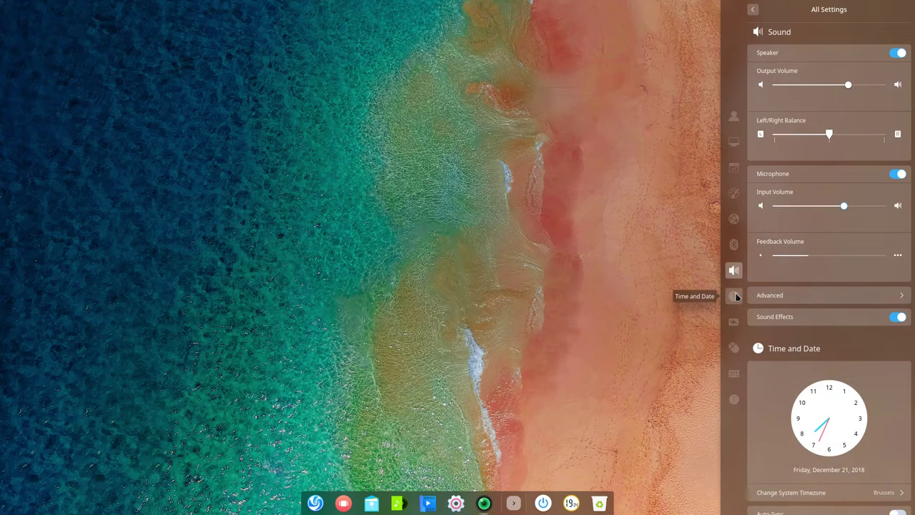
{"action": "left_click", "coordinate": [735, 296]}
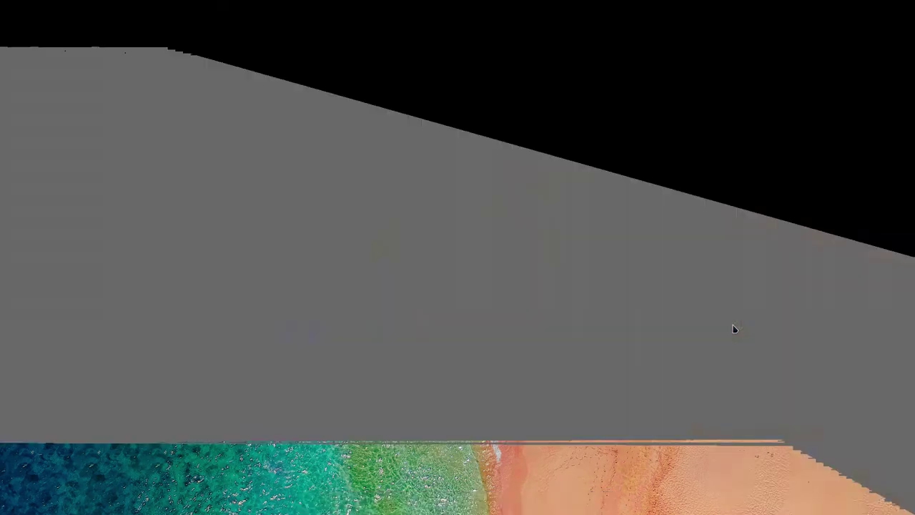
Step: View the Power Management, Mouse, Keyboard and System Information settings, try the double-click test, and close the settings
{"action": "left_click", "coordinate": [734, 324]}
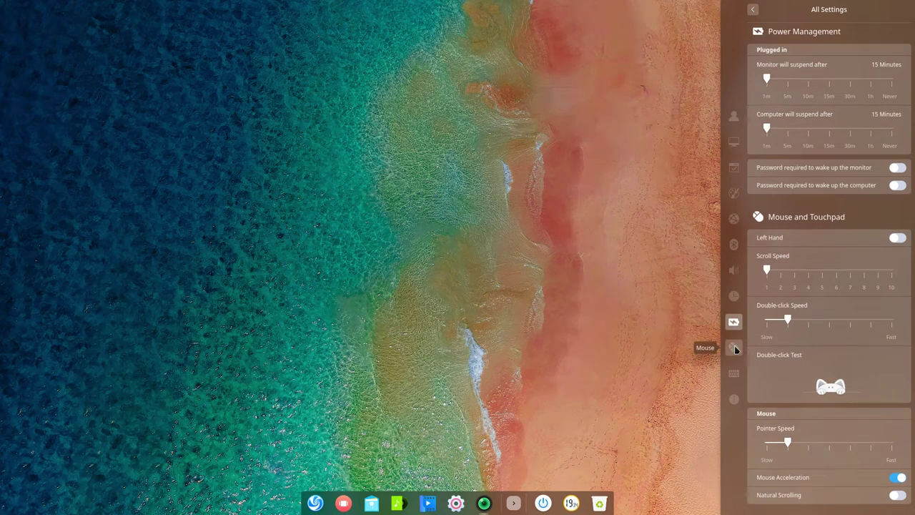
{"action": "left_click", "coordinate": [734, 347]}
{"action": "double_click", "coordinate": [832, 199]}
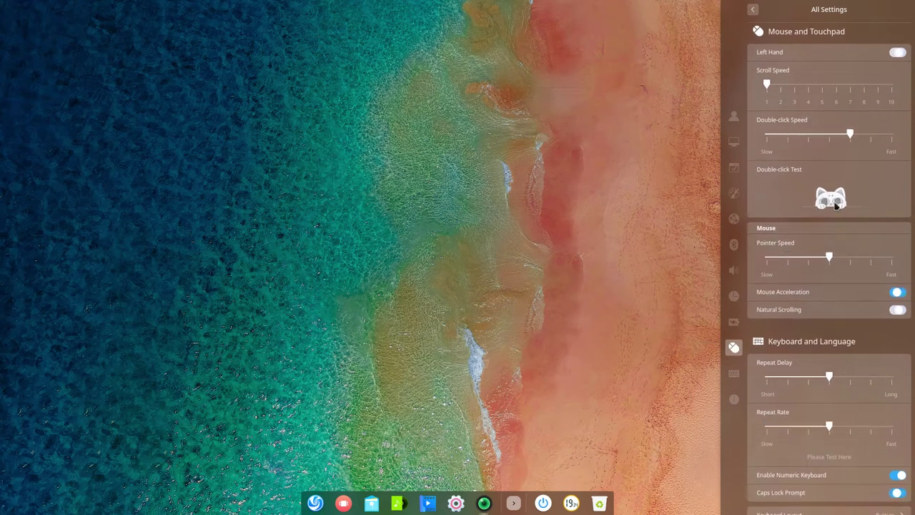
{"action": "left_click", "coordinate": [736, 377]}
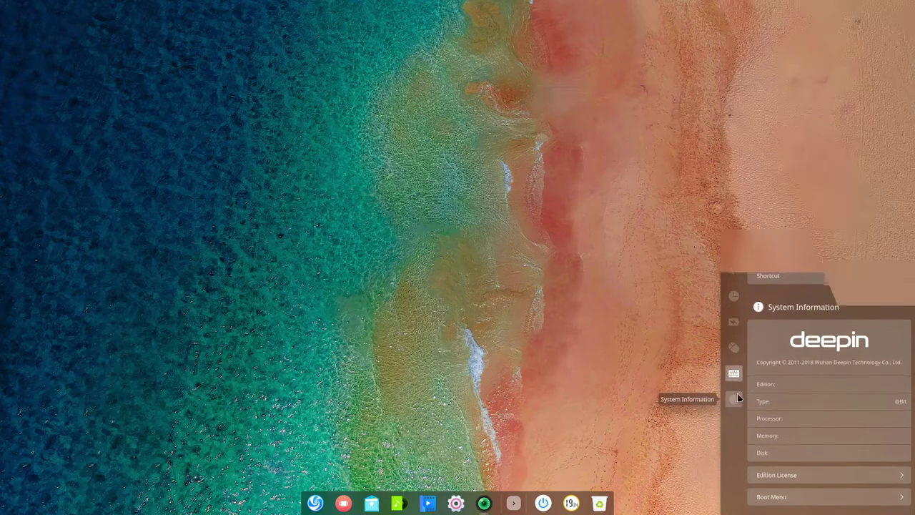
{"action": "left_click", "coordinate": [737, 399]}
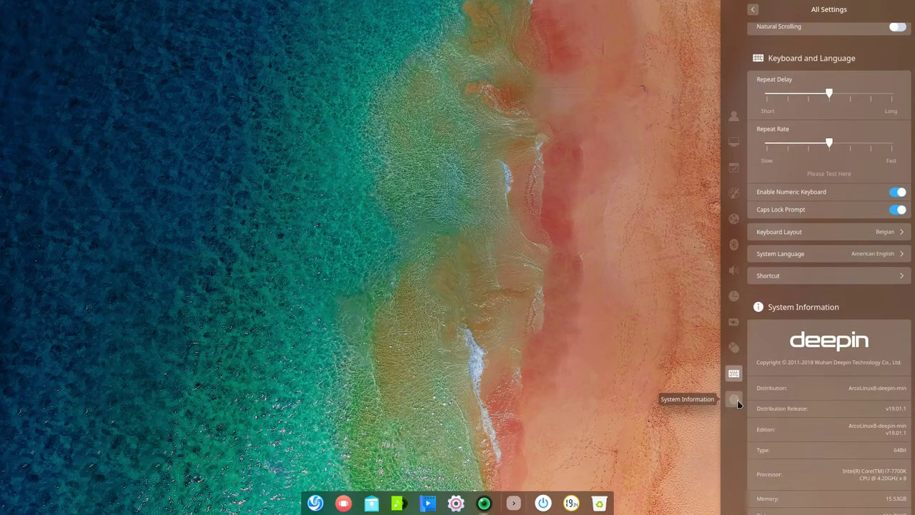
{"action": "left_click", "coordinate": [639, 251]}
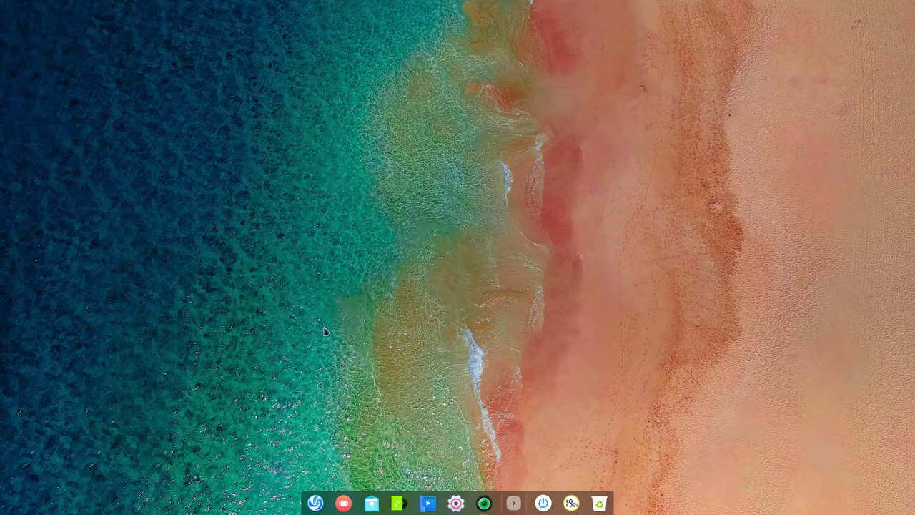
Step: Assign the All Windows action to the upper-left hot corner of the screen
{"action": "right_click", "coordinate": [351, 230]}
{"action": "right_click", "coordinate": [473, 312]}
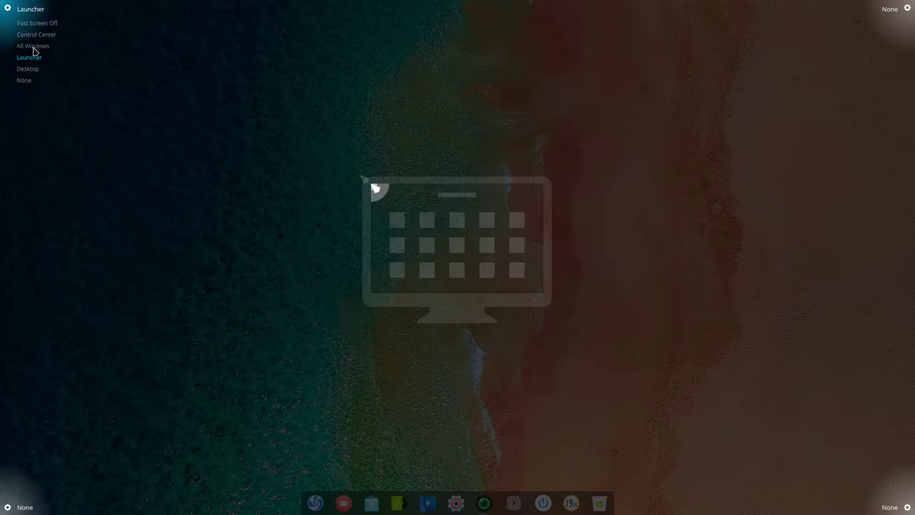
{"action": "left_click", "coordinate": [33, 47]}
{"action": "left_click", "coordinate": [207, 133]}
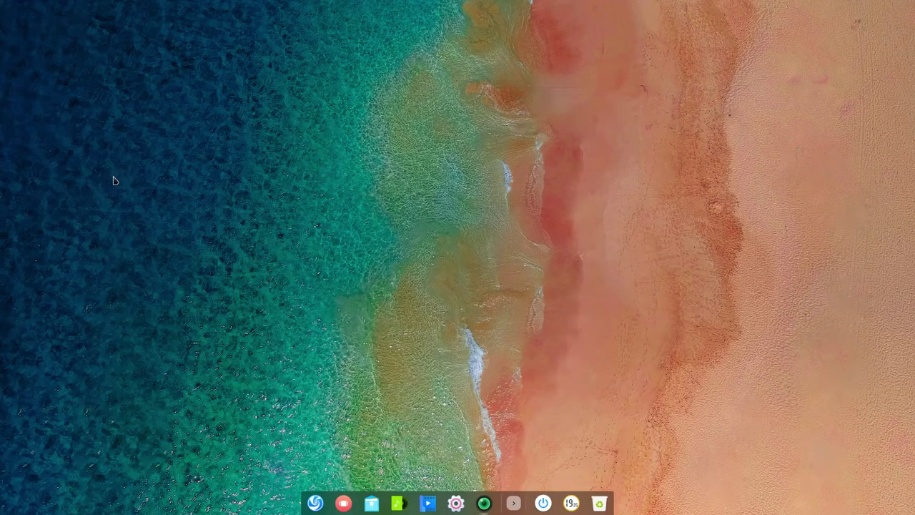
Step: Open three terminal windows for trying out the All Windows hot corner, and close all of them
{"action": "key", "text": "ctrl+alt+t"}
{"action": "key", "text": "ctrl+alt+t"}
{"action": "key", "text": "ctrl+alt+t"}
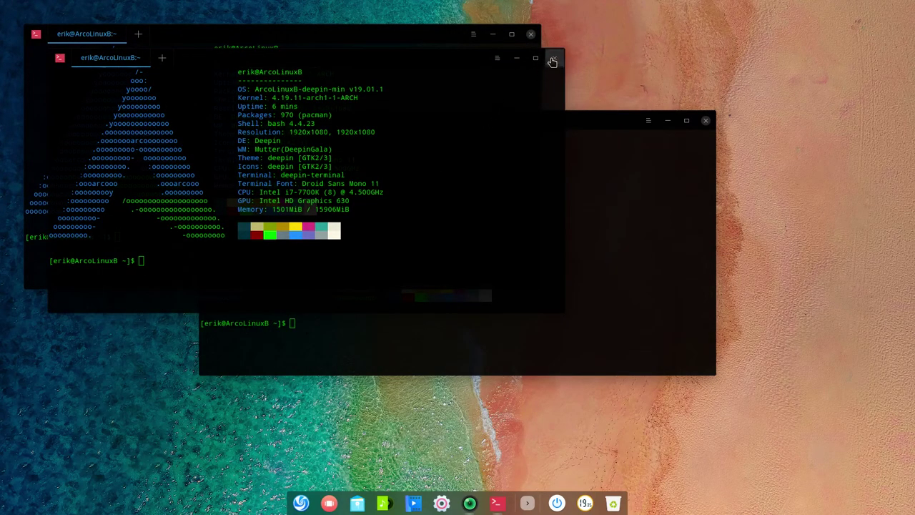
{"action": "left_click", "coordinate": [555, 58]}
{"action": "left_click", "coordinate": [706, 120]}
{"action": "left_click", "coordinate": [530, 33]}
Step: Preview the colourful whale wallpaper and browse the other available wallpapers, leaving the chooser without applying a new one
{"action": "right_click", "coordinate": [335, 174]}
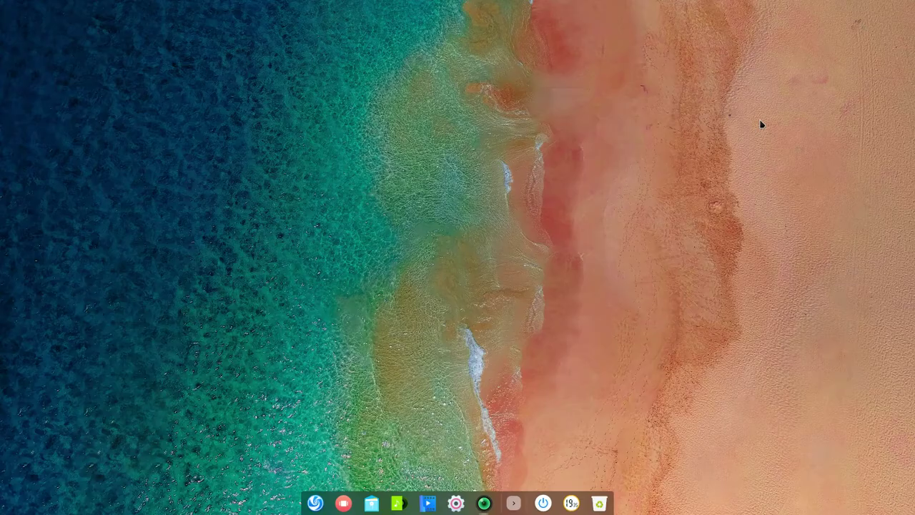
{"action": "right_click", "coordinate": [454, 147]}
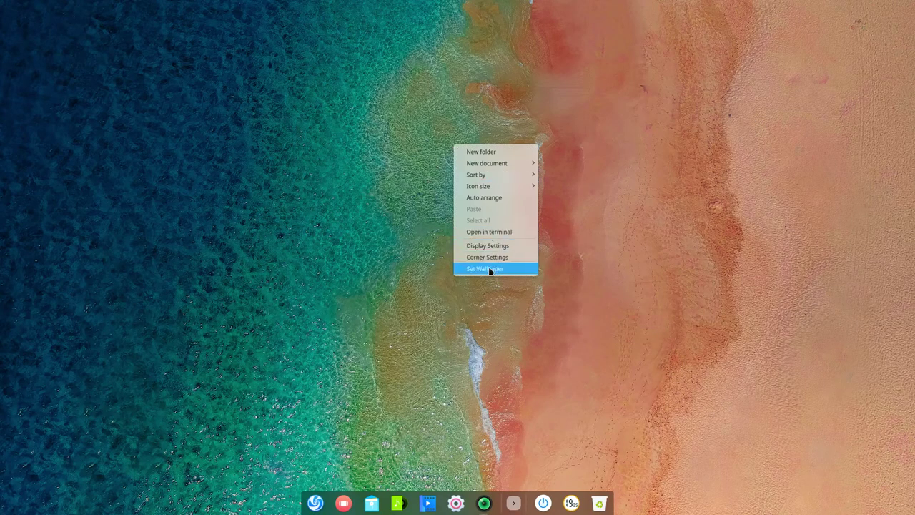
{"action": "left_click", "coordinate": [491, 269]}
{"action": "left_click", "coordinate": [309, 492]}
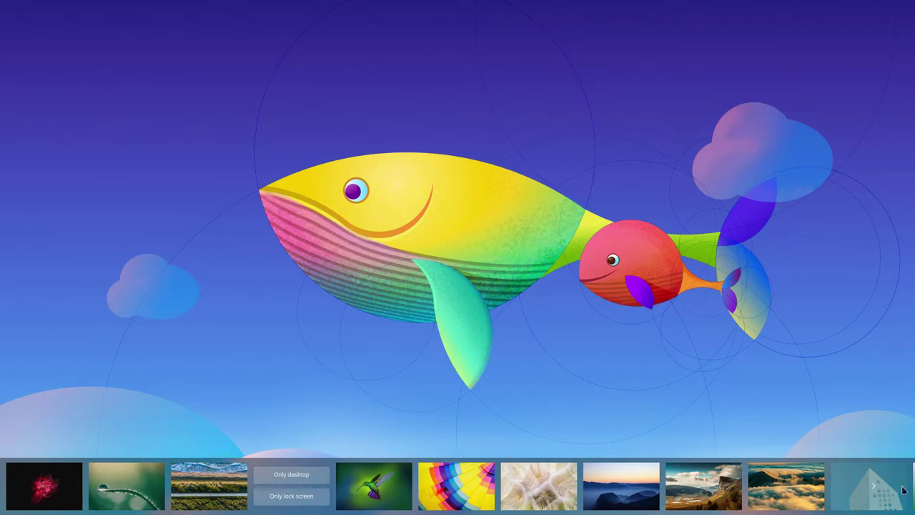
{"action": "left_click", "coordinate": [876, 489]}
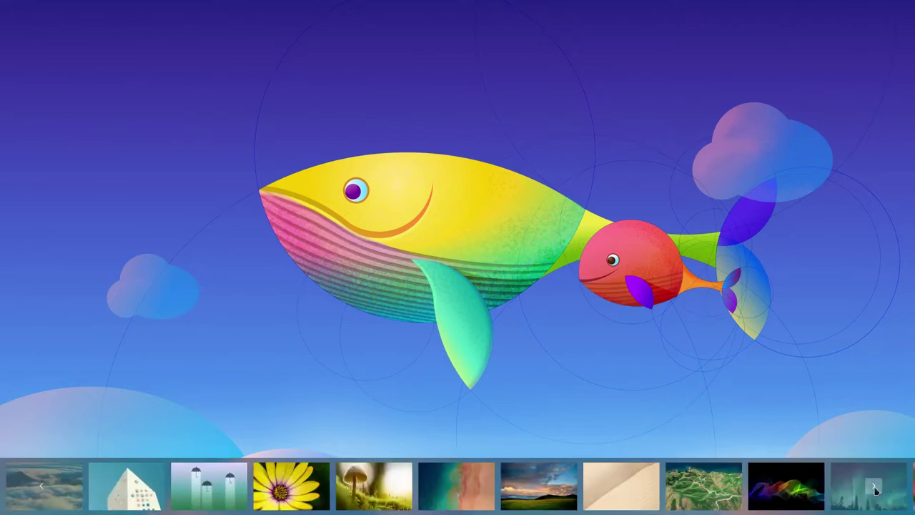
{"action": "left_click", "coordinate": [875, 489]}
{"action": "left_click", "coordinate": [705, 486]}
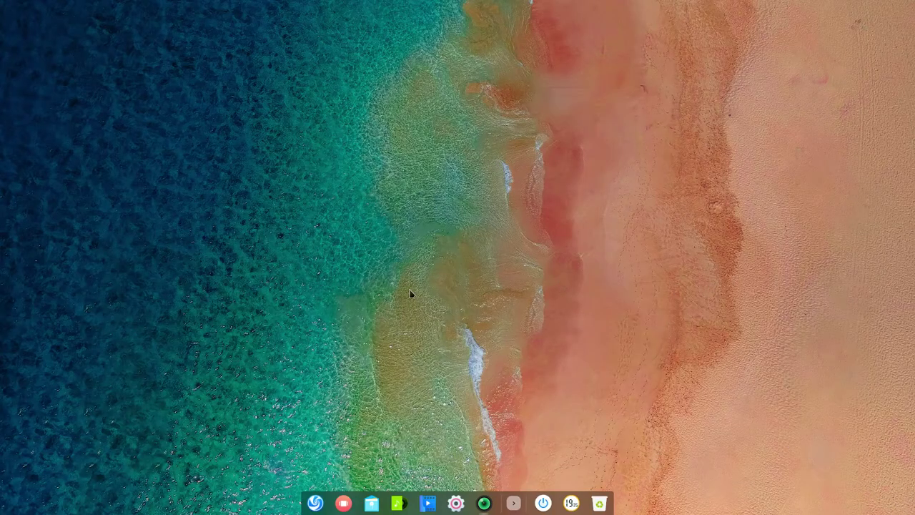
Step: Create a new folder on the desktop, keep its default name, and delete it
{"action": "right_click", "coordinate": [327, 168]}
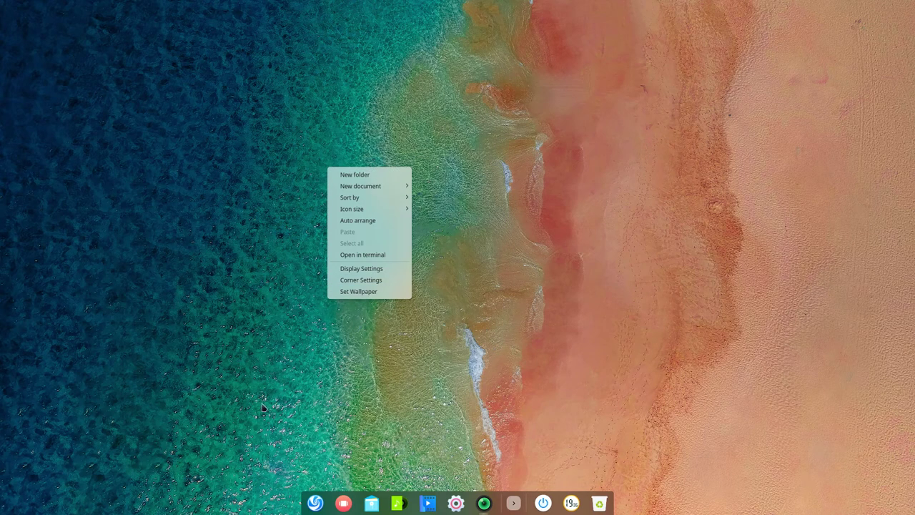
{"action": "left_click", "coordinate": [356, 175]}
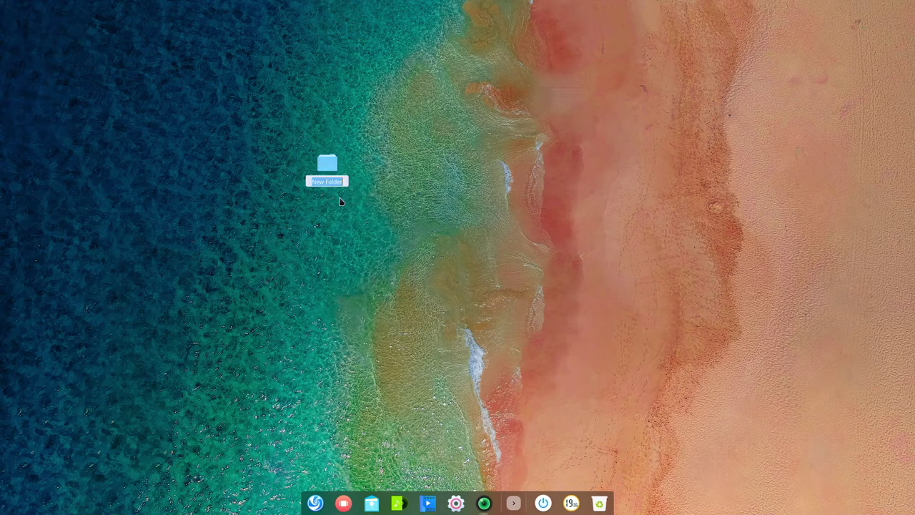
{"action": "left_click", "coordinate": [362, 244]}
{"action": "left_click", "coordinate": [329, 169]}
{"action": "key", "text": "Delete"}
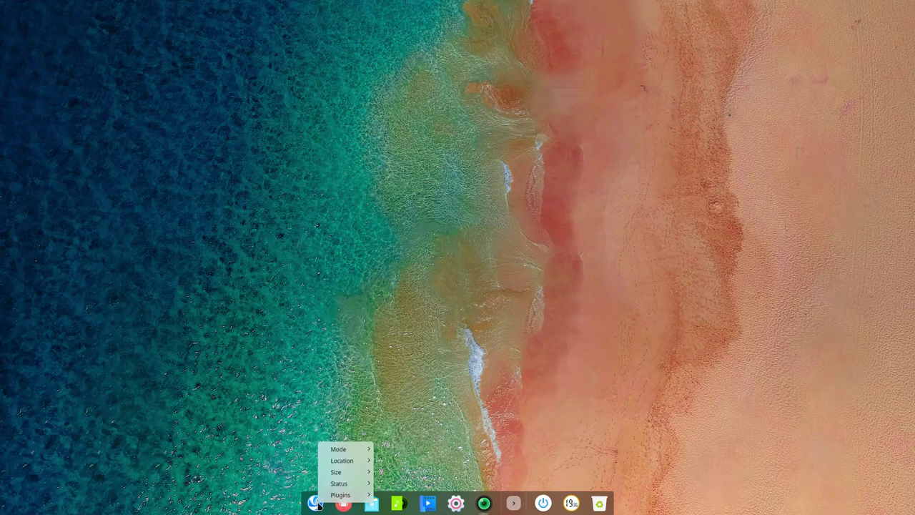
Step: Switch the dock from fashion style to Efficient Mode
{"action": "mouse_move", "coordinate": [350, 449]}
{"action": "left_click", "coordinate": [398, 462]}
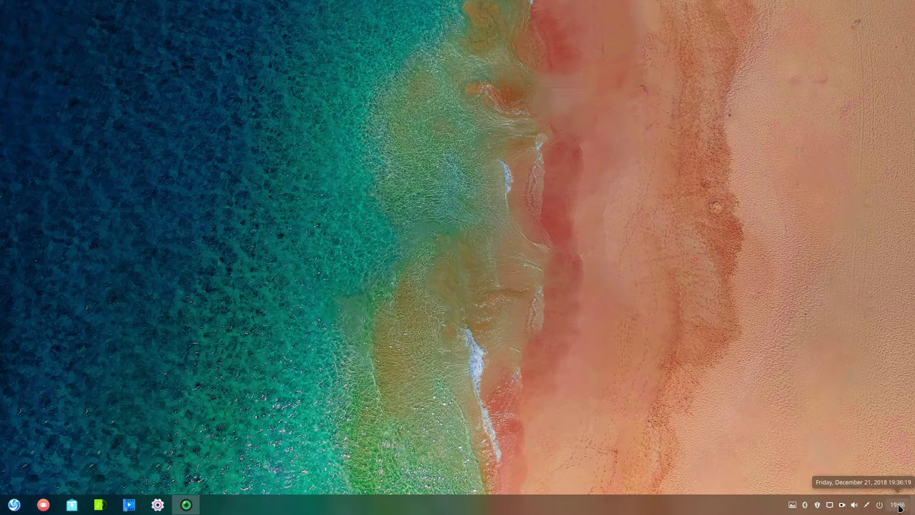
{"action": "right_click", "coordinate": [14, 507]}
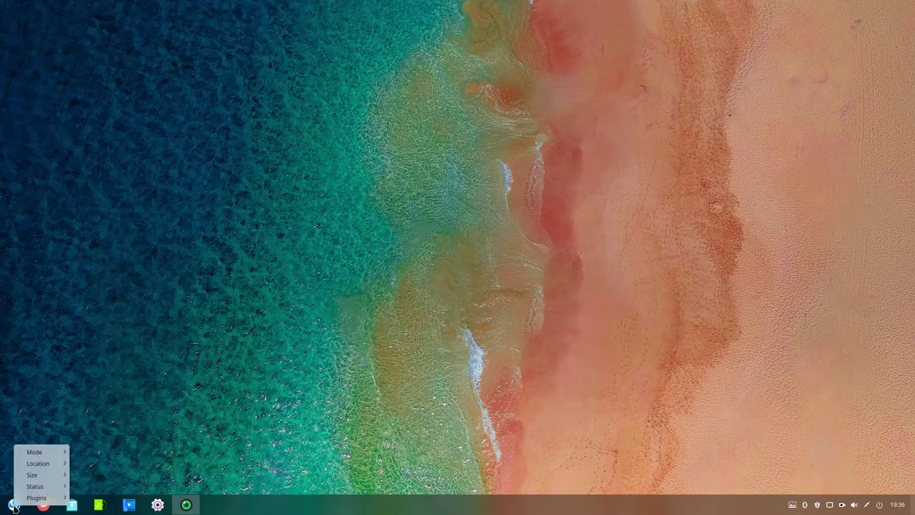
{"action": "left_click", "coordinate": [268, 512]}
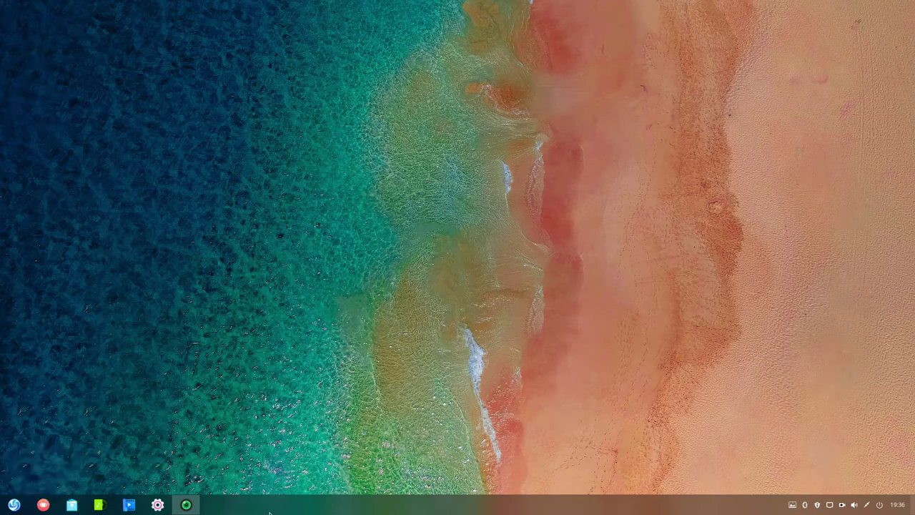
Step: Try the Small and Large sizes for the dock and set it back to Medium
{"action": "right_click", "coordinate": [272, 512]}
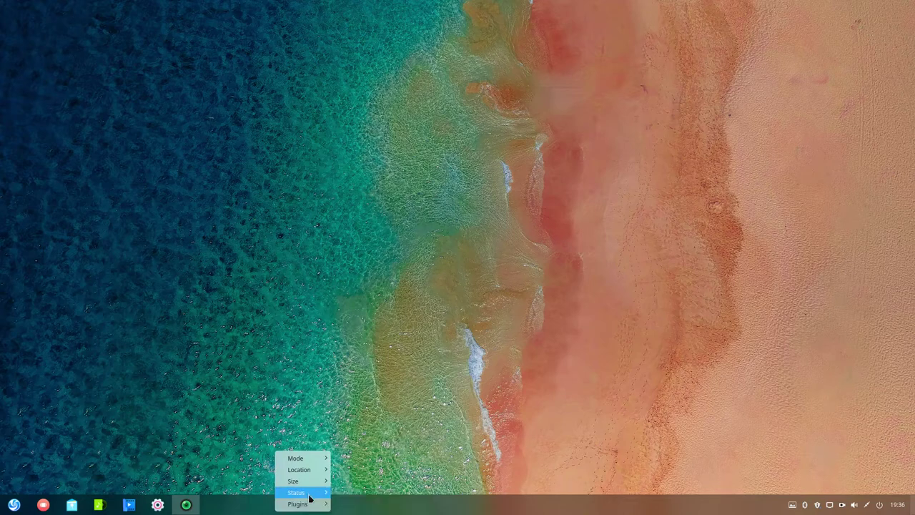
{"action": "mouse_move", "coordinate": [311, 495]}
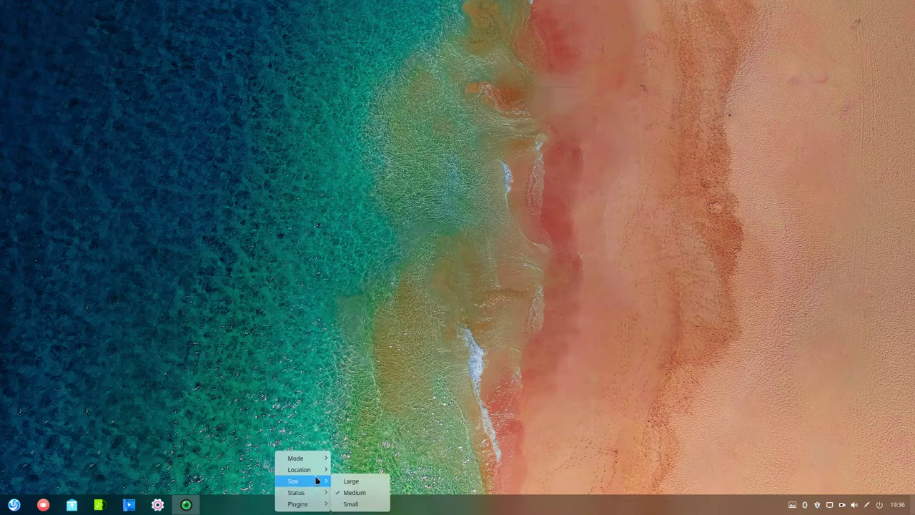
{"action": "left_click", "coordinate": [350, 505]}
{"action": "right_click", "coordinate": [317, 508]}
{"action": "mouse_move", "coordinate": [338, 484]}
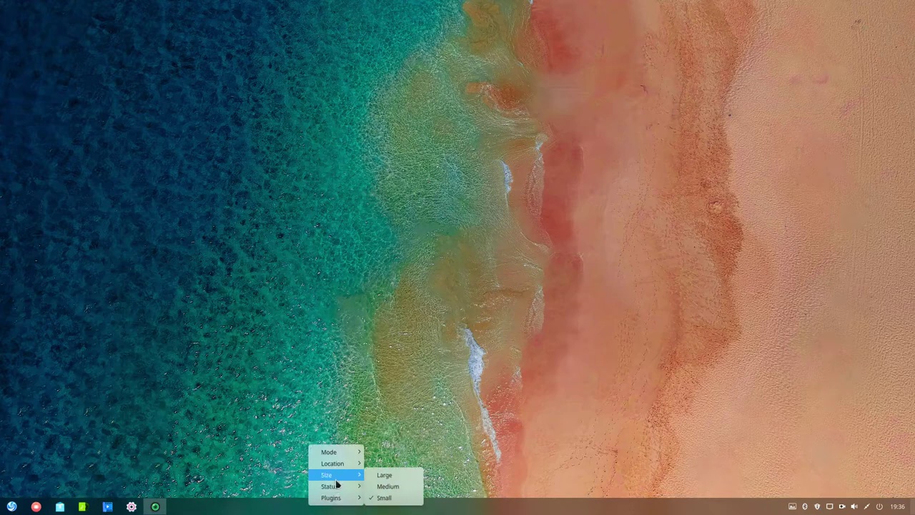
{"action": "left_click", "coordinate": [399, 476]}
{"action": "right_click", "coordinate": [313, 502]}
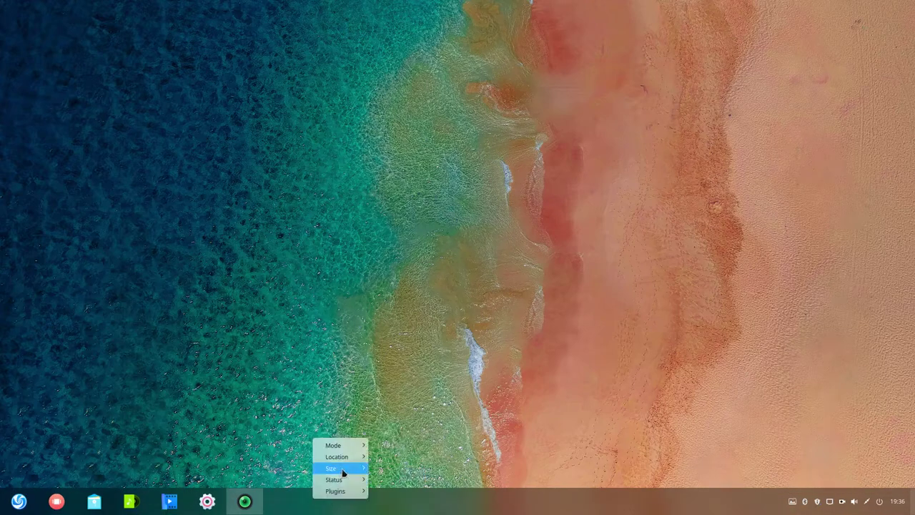
{"action": "left_click", "coordinate": [417, 480]}
Step: Move the dock to the top edge of the screen and briefly open the launcher from there
{"action": "right_click", "coordinate": [327, 505]}
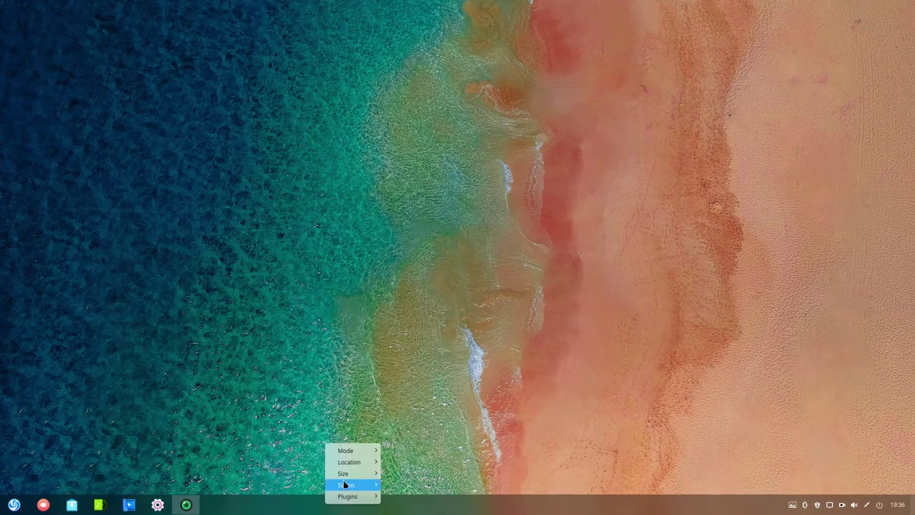
{"action": "mouse_move", "coordinate": [350, 462]}
{"action": "left_click", "coordinate": [394, 463]}
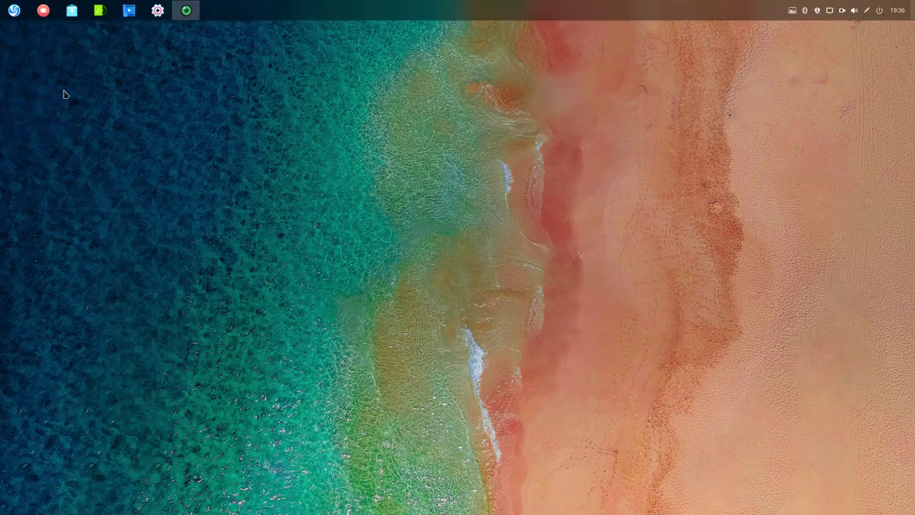
{"action": "left_click", "coordinate": [14, 11]}
{"action": "left_click", "coordinate": [15, 11]}
Step: Return the dock to the bottom edge of the screen
{"action": "right_click", "coordinate": [349, 20]}
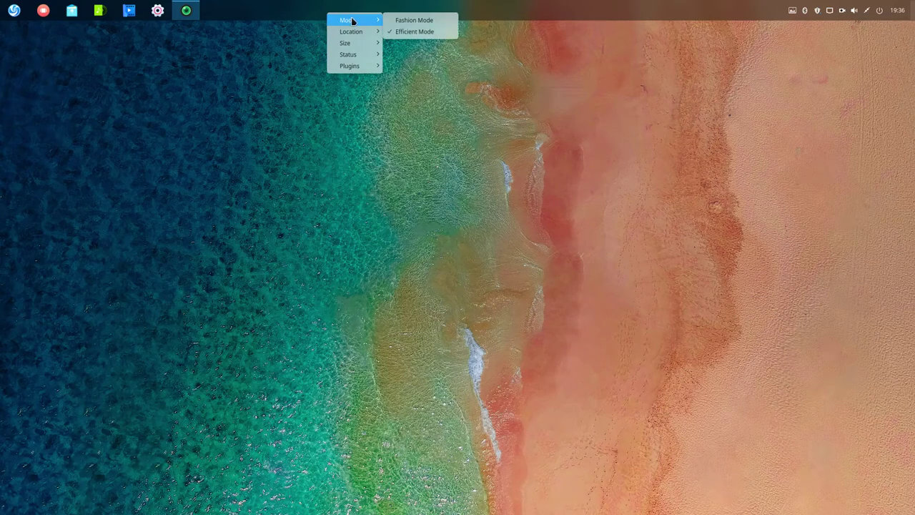
{"action": "mouse_move", "coordinate": [368, 44]}
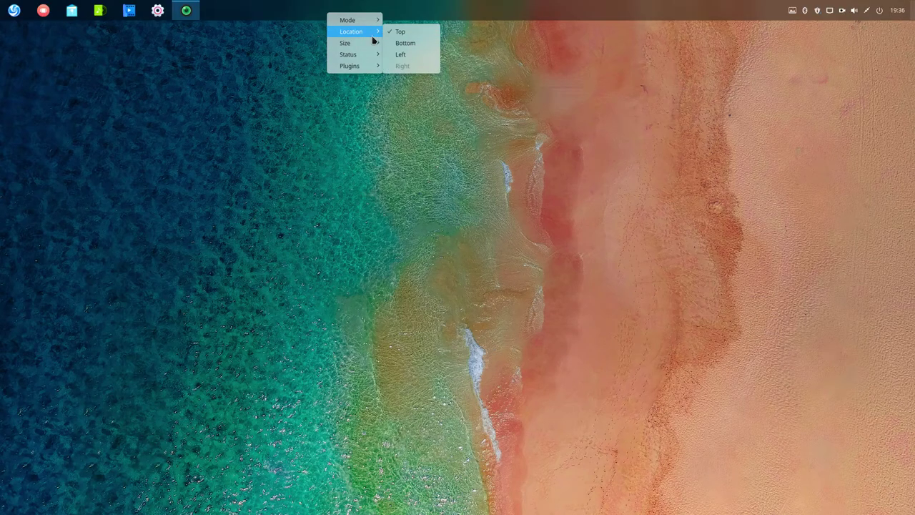
{"action": "left_click", "coordinate": [401, 41]}
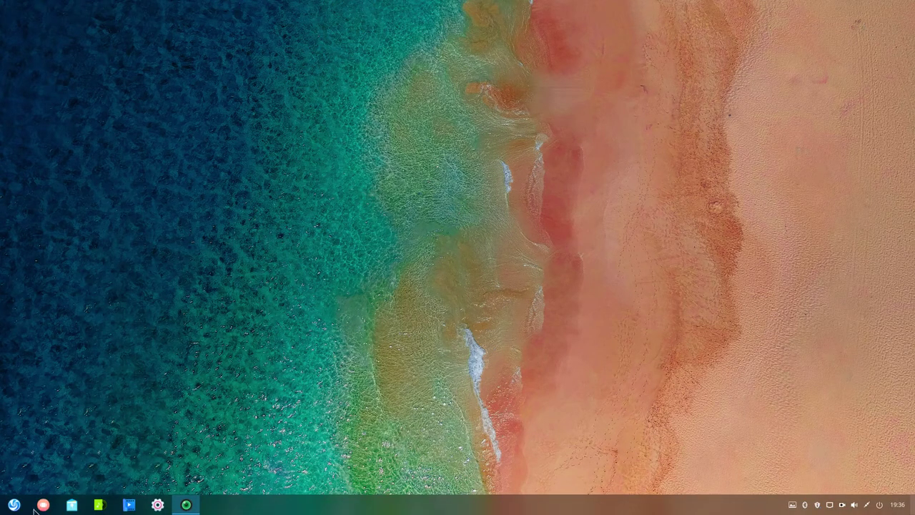
Step: Open the full-screen launcher grouped by category and view the Music, Video, Graphics, Office, Development and System applications
{"action": "left_click", "coordinate": [13, 504]}
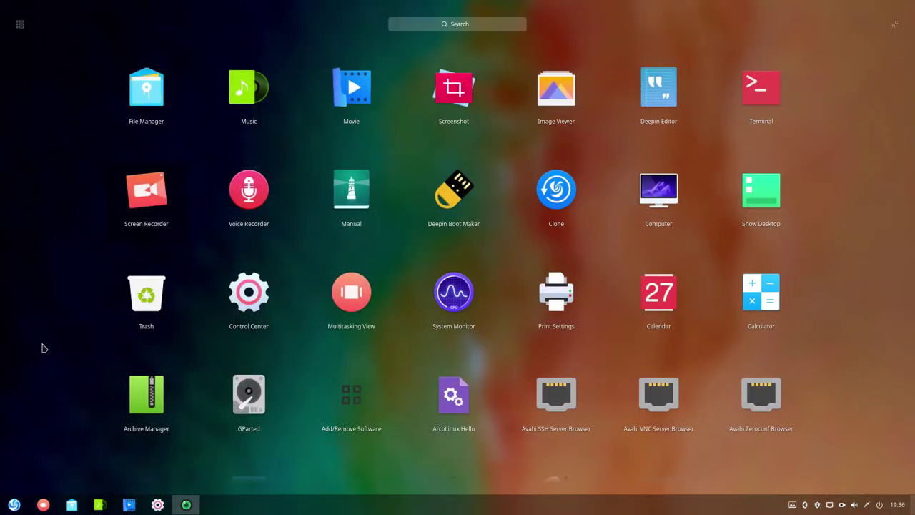
{"action": "left_click", "coordinate": [20, 25]}
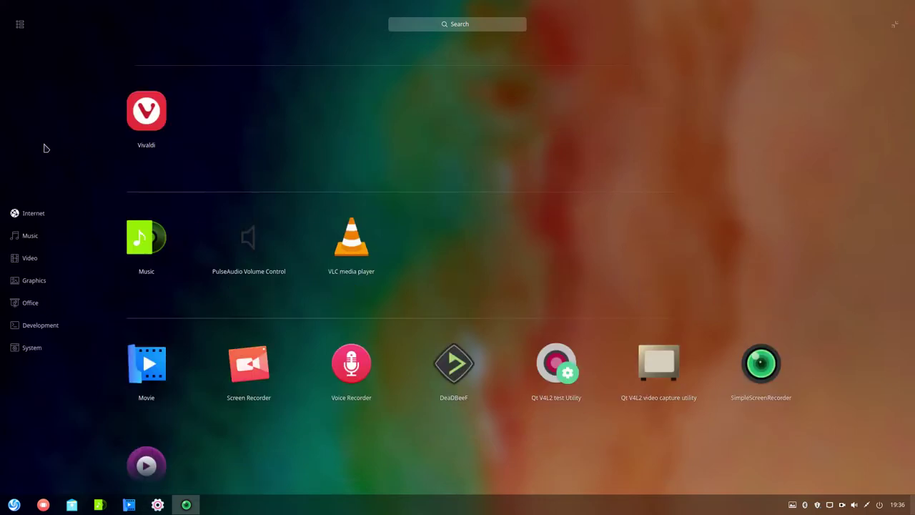
{"action": "left_click", "coordinate": [33, 234]}
{"action": "left_click", "coordinate": [36, 257]}
{"action": "left_click", "coordinate": [40, 280]}
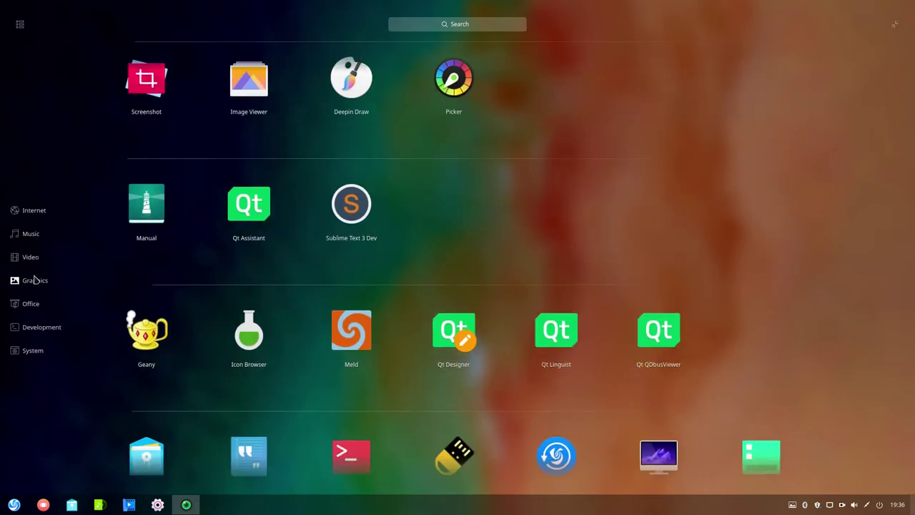
{"action": "left_click", "coordinate": [35, 304]}
{"action": "left_click", "coordinate": [40, 329]}
{"action": "left_click", "coordinate": [36, 352]}
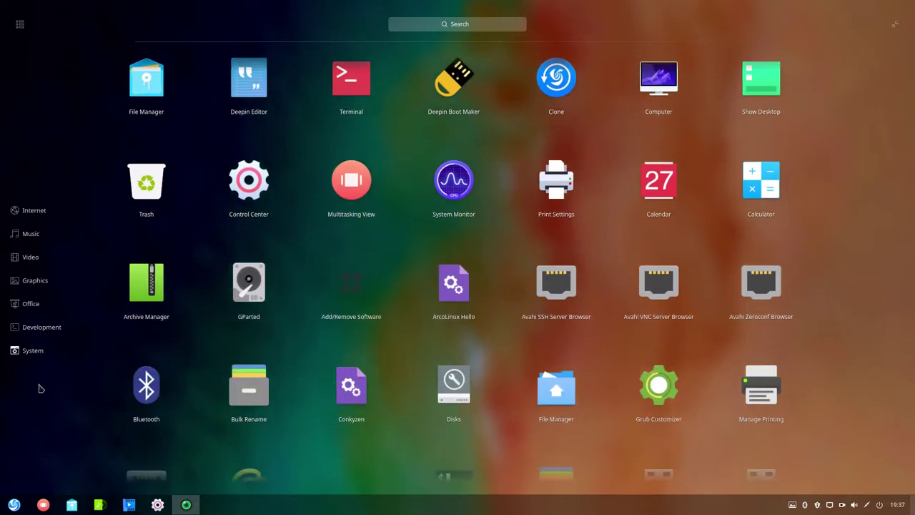
Step: Switch the launcher to its compact menu and search the applications for "viv"
{"action": "left_click", "coordinate": [895, 25]}
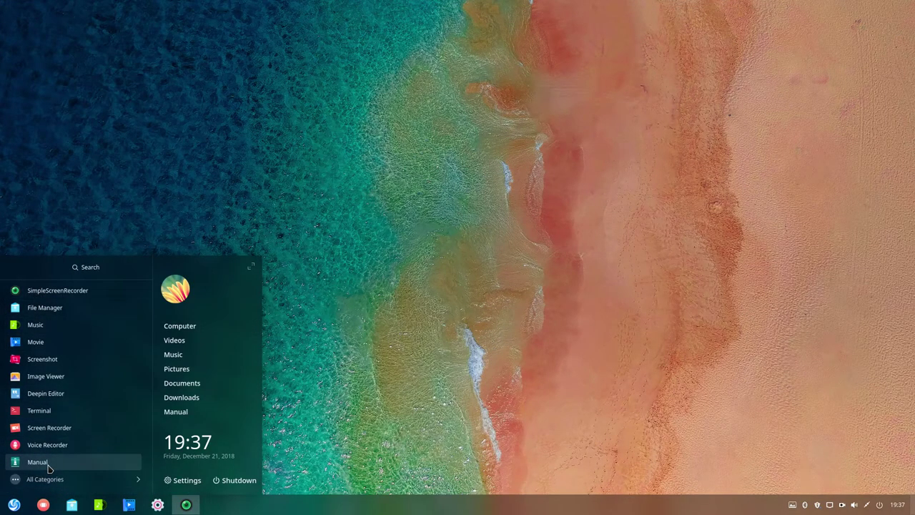
{"action": "type", "text": "viv"}
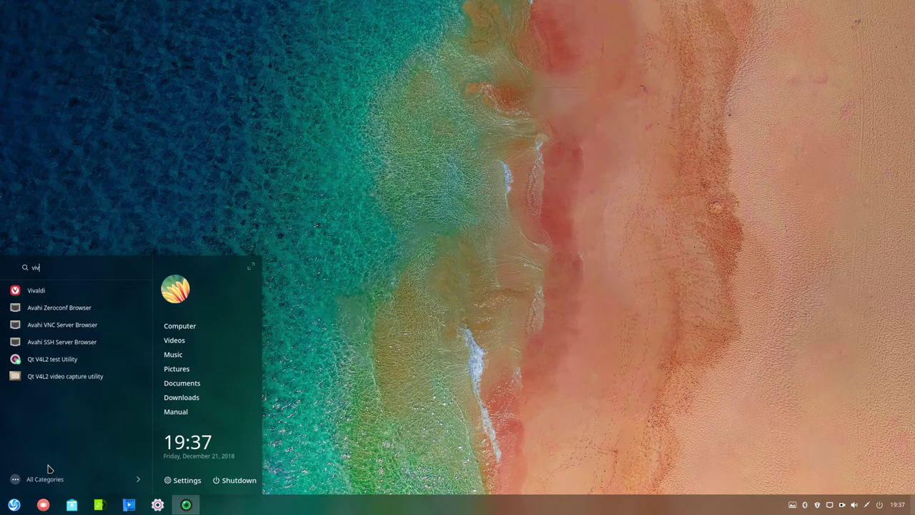
{"action": "key", "text": "Return"}
Step: Browse the Internet, Music, Graphics and Office categories in the compact launcher and close it
{"action": "left_click", "coordinate": [14, 505]}
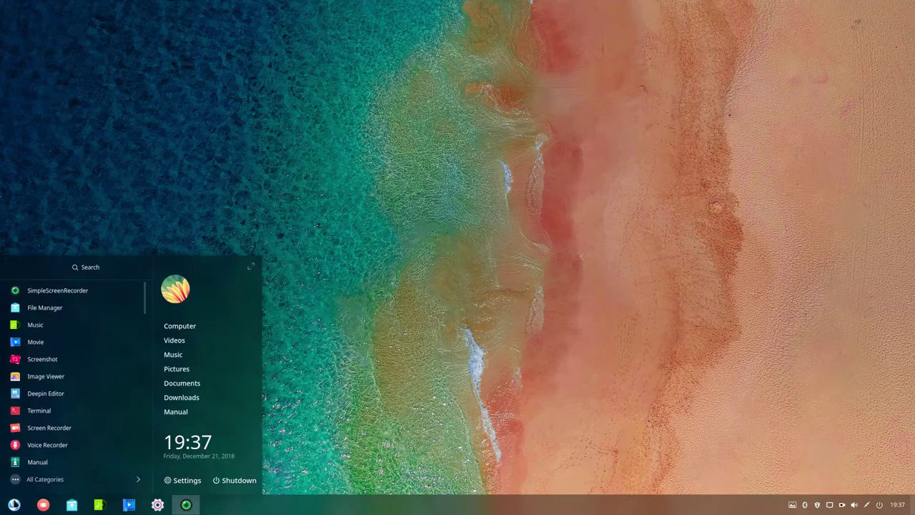
{"action": "left_click", "coordinate": [75, 480]}
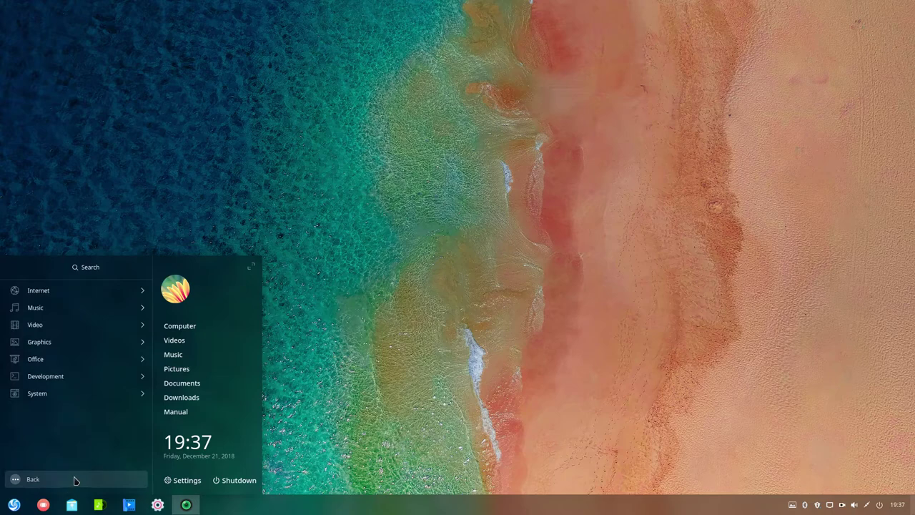
{"action": "left_click", "coordinate": [66, 290]}
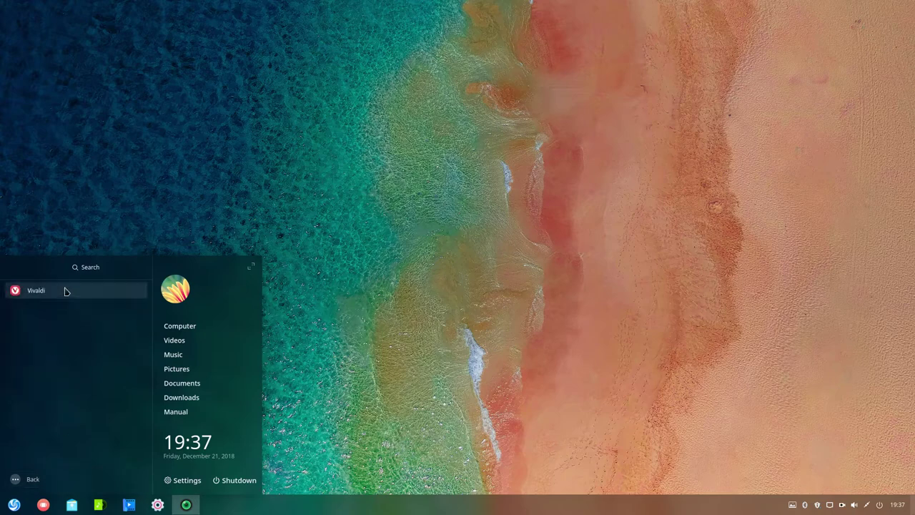
{"action": "left_click", "coordinate": [18, 481]}
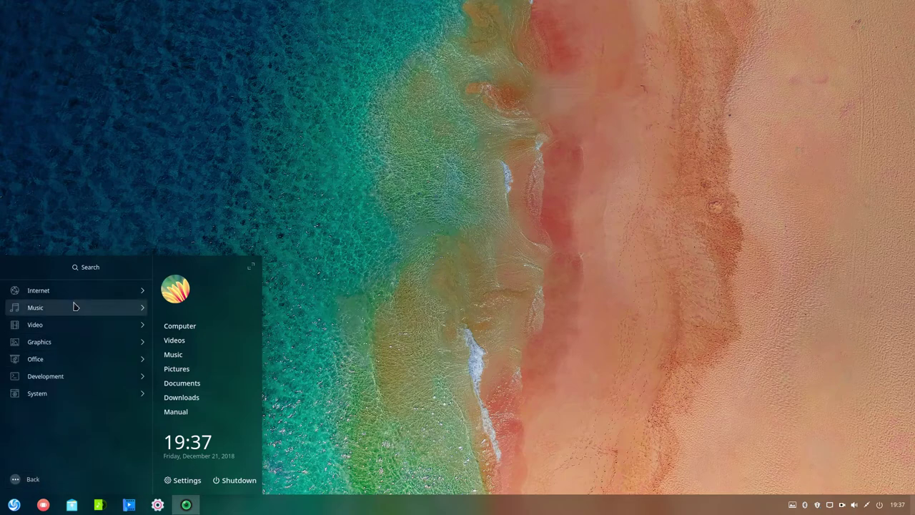
{"action": "left_click", "coordinate": [75, 310]}
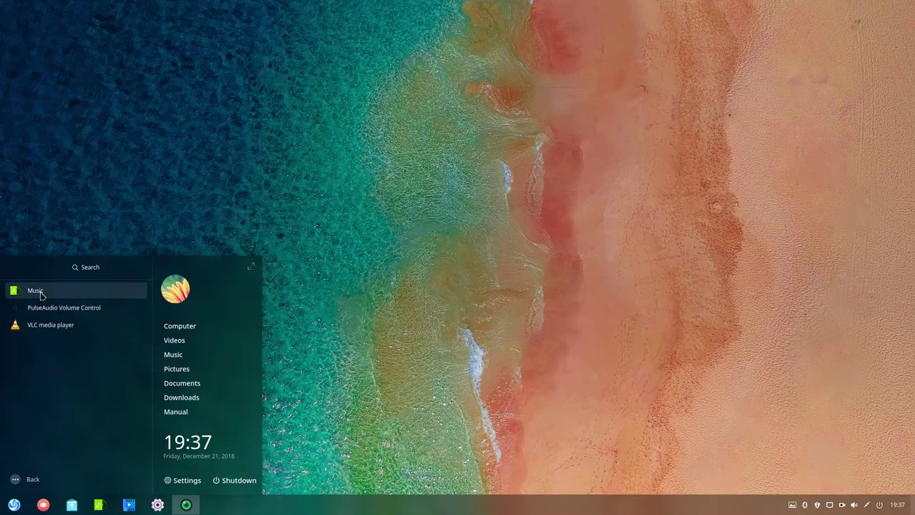
{"action": "left_click", "coordinate": [15, 479]}
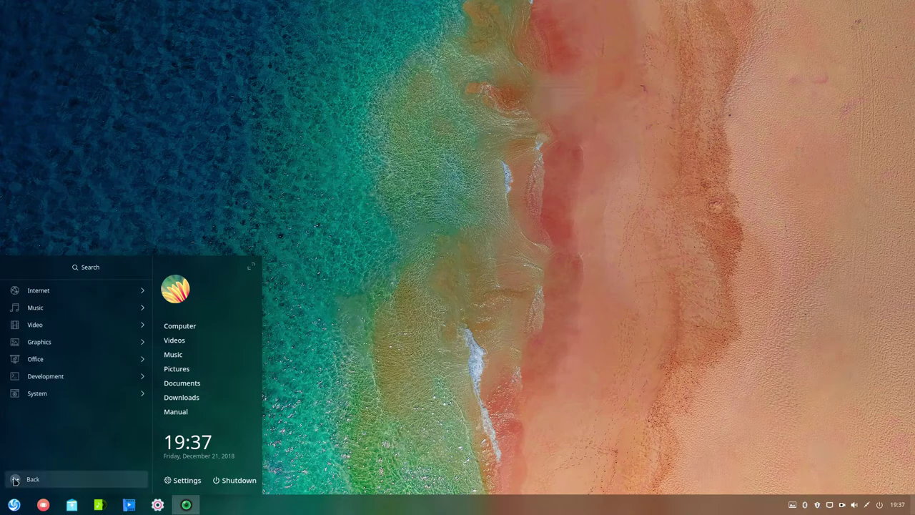
{"action": "left_click", "coordinate": [68, 344]}
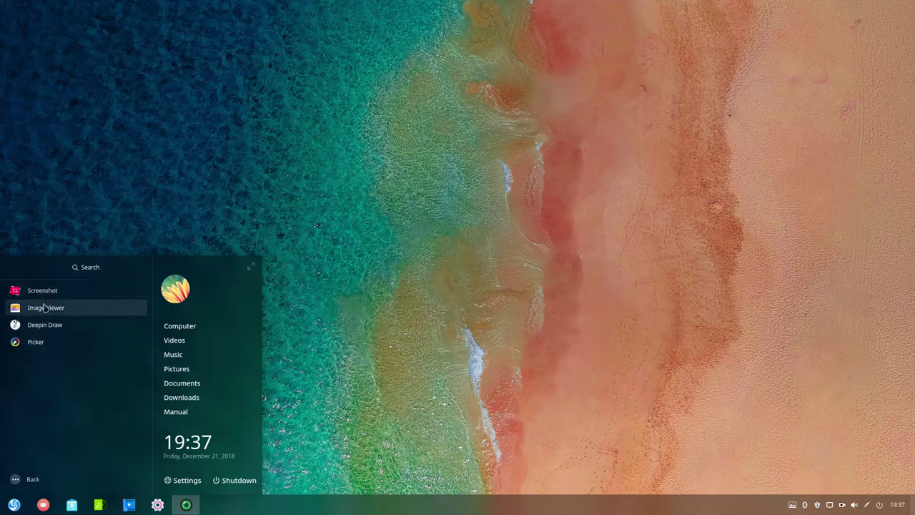
{"action": "left_click", "coordinate": [18, 484]}
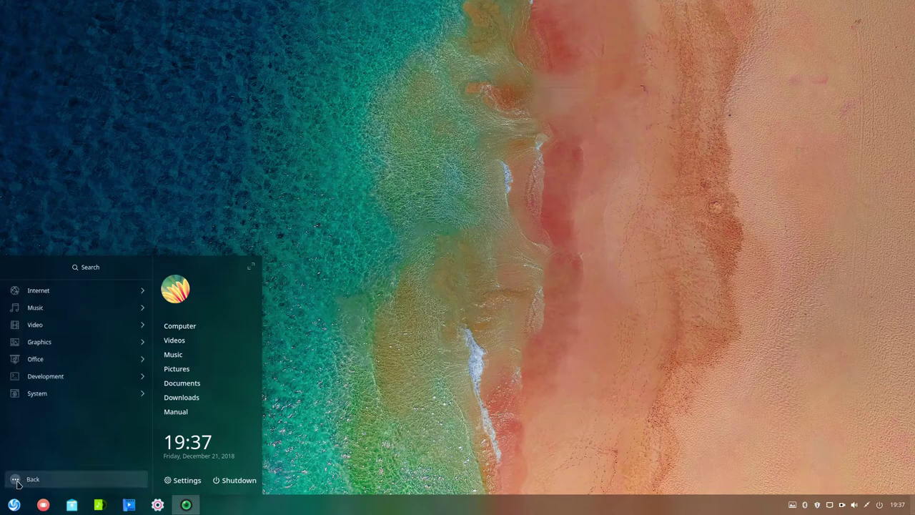
{"action": "left_click", "coordinate": [51, 364]}
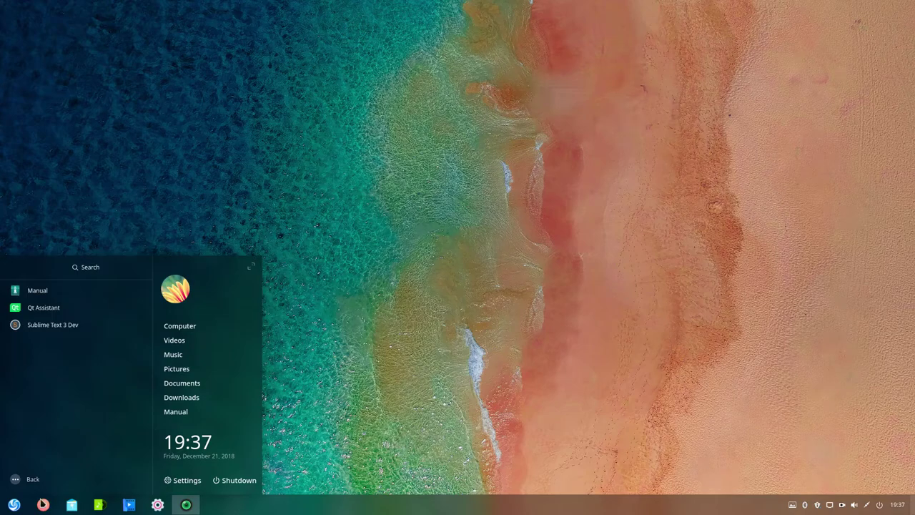
{"action": "left_click", "coordinate": [14, 505]}
Step: Return the launcher to full screen without category grouping and look through the complete list of applications
{"action": "left_click", "coordinate": [14, 505]}
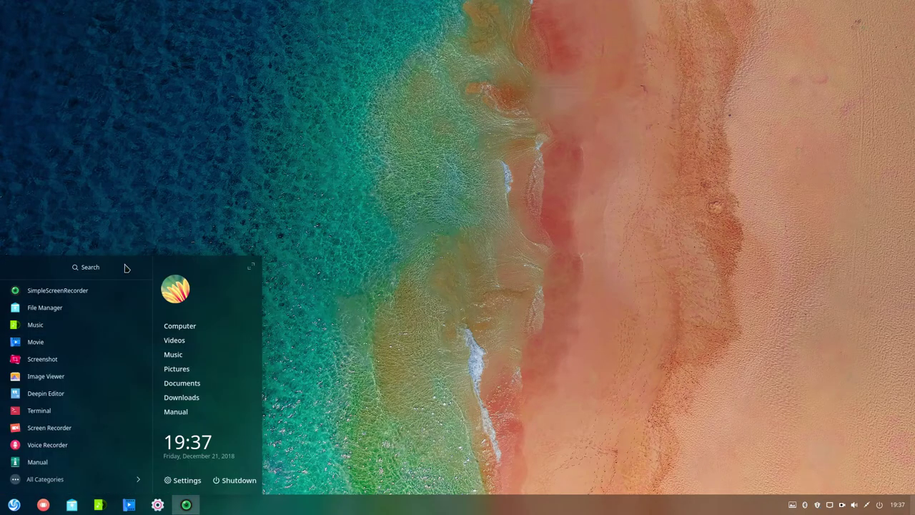
{"action": "left_click", "coordinate": [250, 266]}
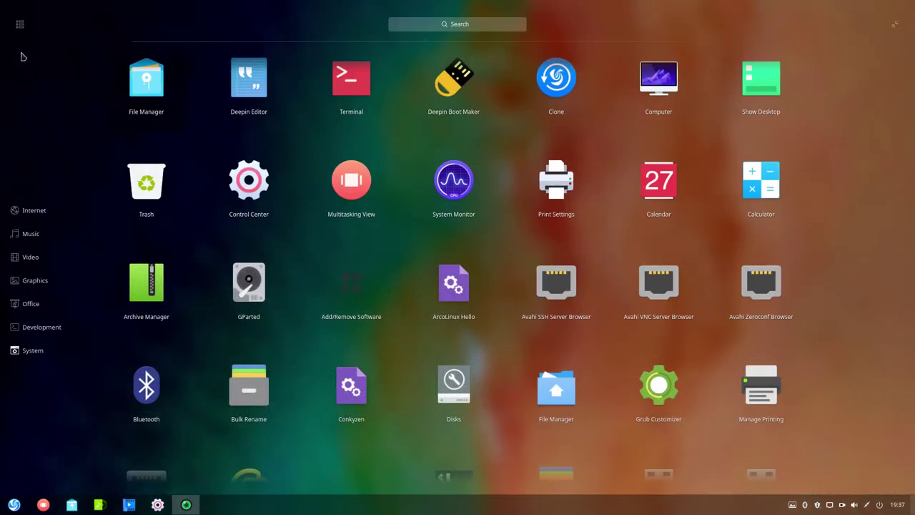
{"action": "left_click", "coordinate": [20, 28]}
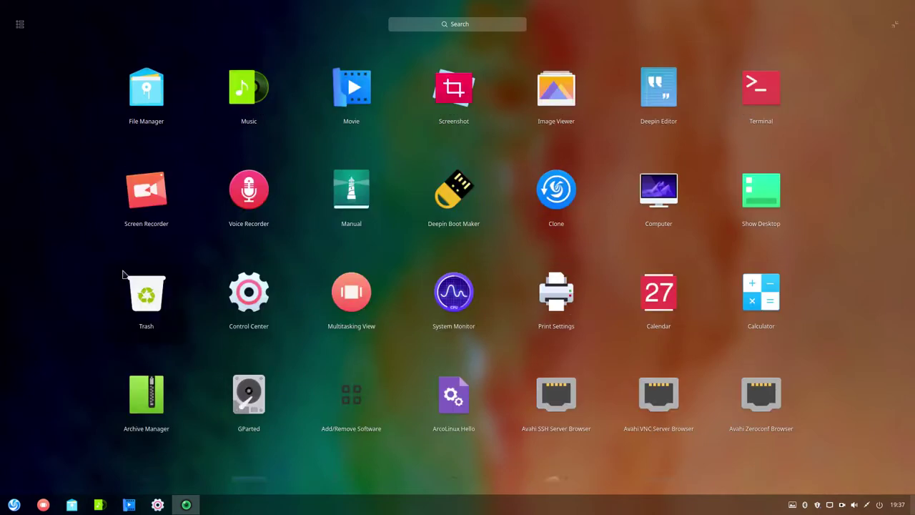
{"action": "scroll", "coordinate": [586, 240], "scroll_direction": "down", "scroll_amount": 3}
{"action": "scroll", "coordinate": [585, 250], "scroll_direction": "down", "scroll_amount": 3}
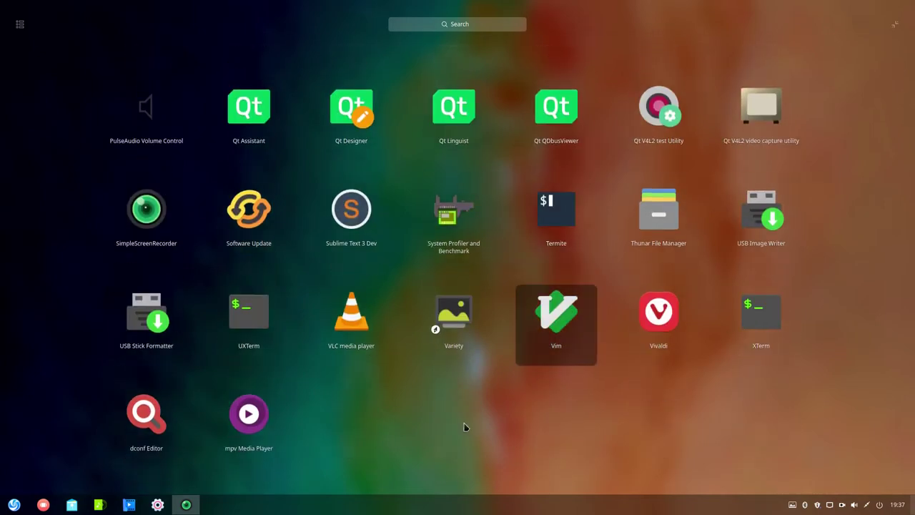
{"action": "scroll", "coordinate": [465, 426], "scroll_direction": "up", "scroll_amount": 2}
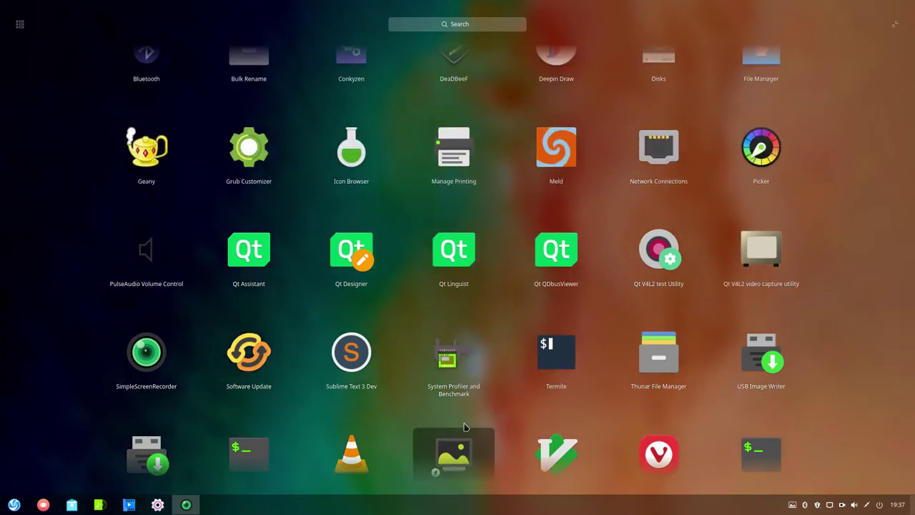
Step: Go back to the beginning of the full-screen application list and close the launcher
{"action": "scroll", "coordinate": [502, 306], "scroll_direction": "up", "scroll_amount": 2}
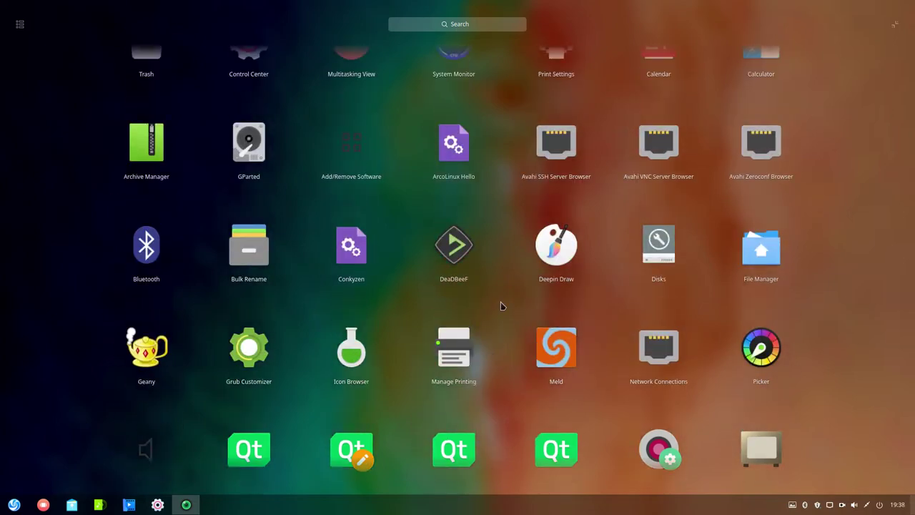
{"action": "scroll", "coordinate": [502, 306], "scroll_direction": "up", "scroll_amount": 3}
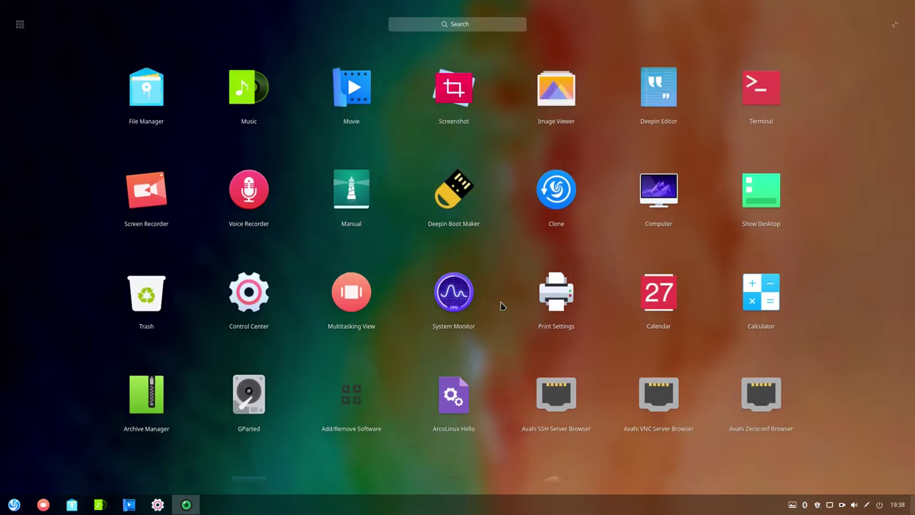
{"action": "left_click", "coordinate": [501, 306]}
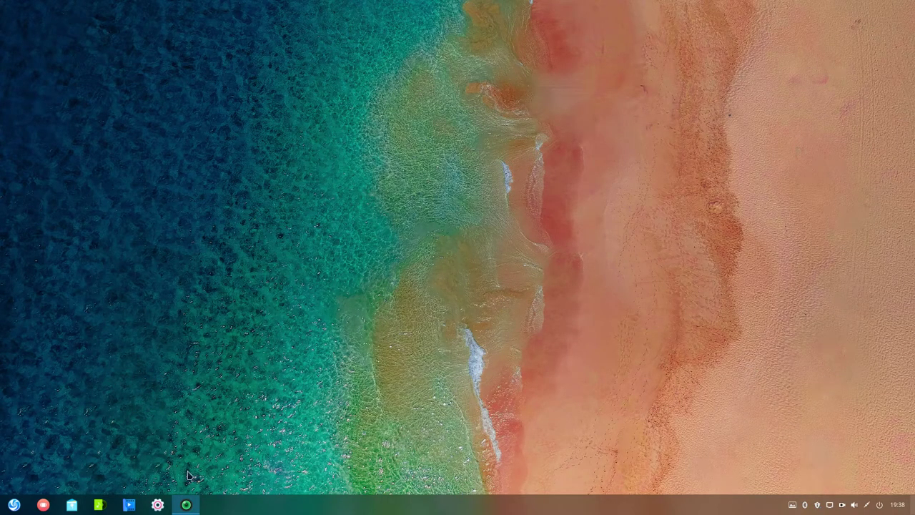
Step: Set the window theme to Arc-Dark in the Personalization settings
{"action": "left_click", "coordinate": [157, 505]}
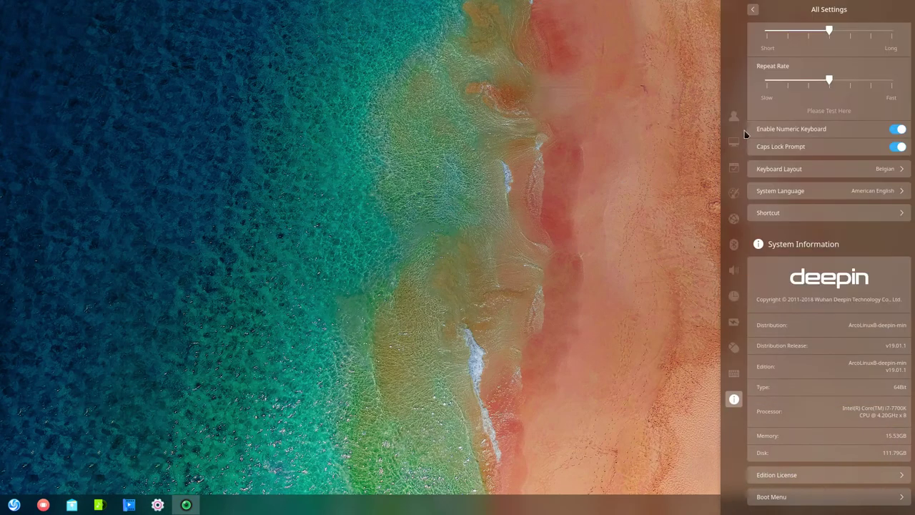
{"action": "left_click", "coordinate": [729, 202]}
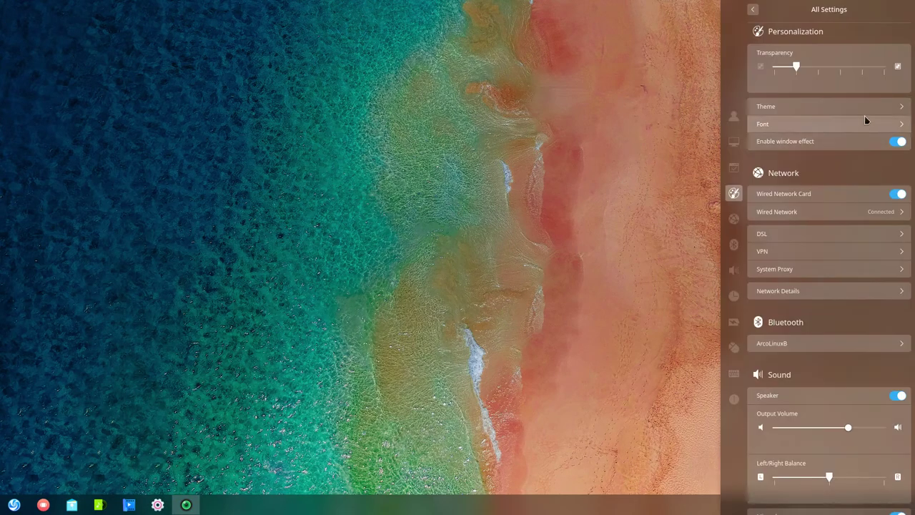
{"action": "left_click", "coordinate": [870, 109]}
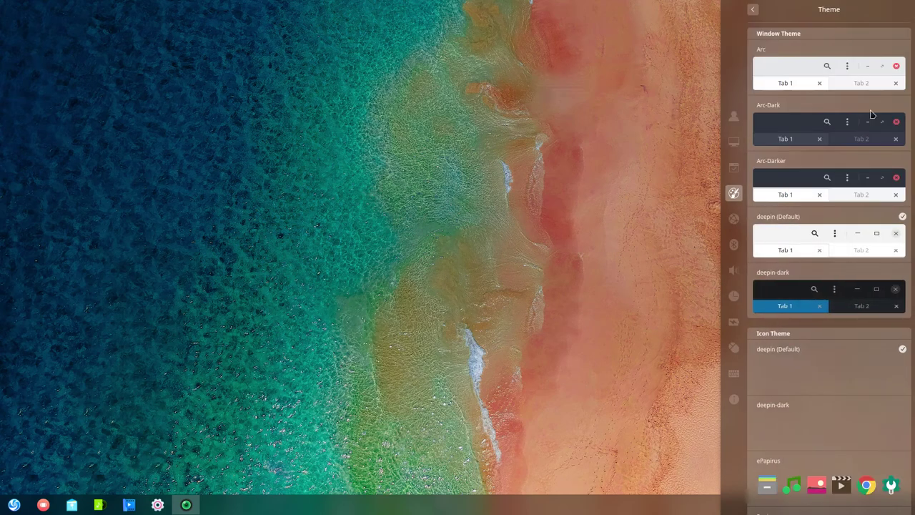
{"action": "left_click", "coordinate": [828, 188]}
{"action": "left_click", "coordinate": [825, 123]}
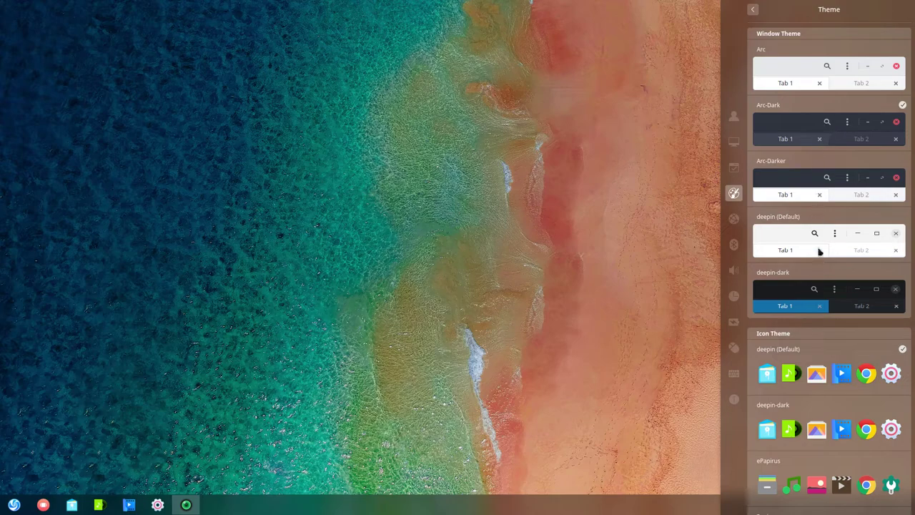
{"action": "left_click", "coordinate": [820, 308]}
Step: Browse the available icon themes and apply Sardi-Mono-Arc
{"action": "scroll", "coordinate": [819, 305], "scroll_direction": "down", "scroll_amount": 5}
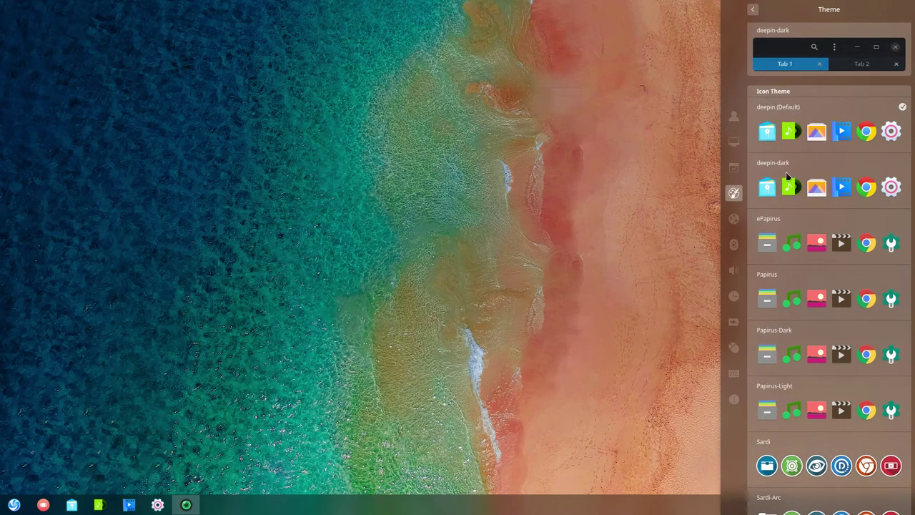
{"action": "scroll", "coordinate": [826, 280], "scroll_direction": "down", "scroll_amount": 6}
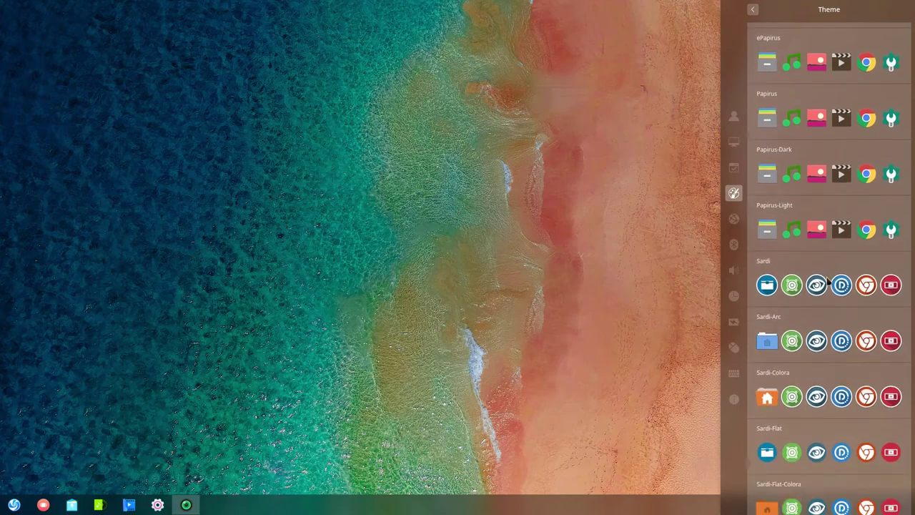
{"action": "scroll", "coordinate": [827, 281], "scroll_direction": "down", "scroll_amount": 5}
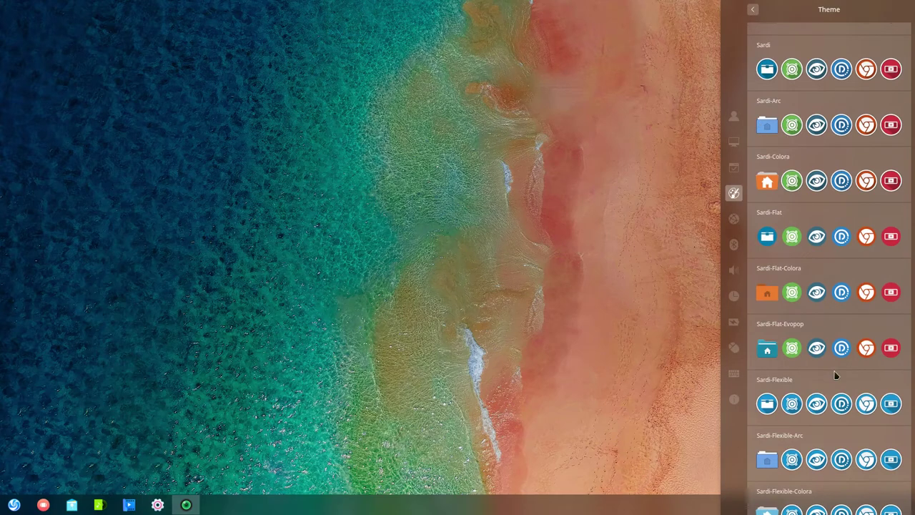
{"action": "scroll", "coordinate": [835, 375], "scroll_direction": "down", "scroll_amount": 5}
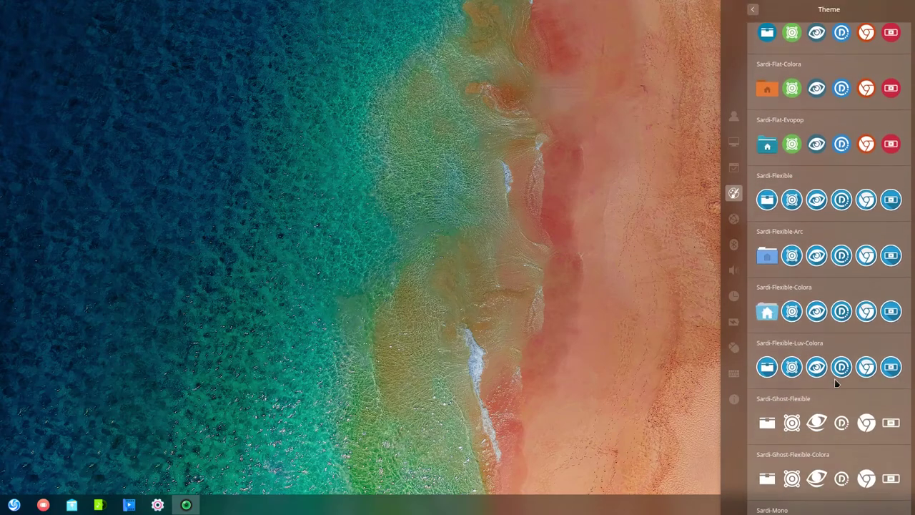
{"action": "key", "text": "Escape"}
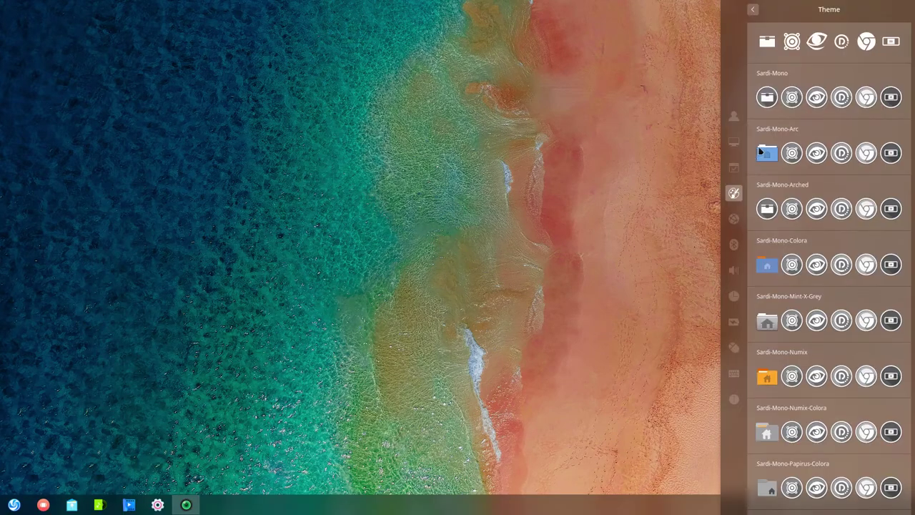
{"action": "left_click", "coordinate": [762, 149]}
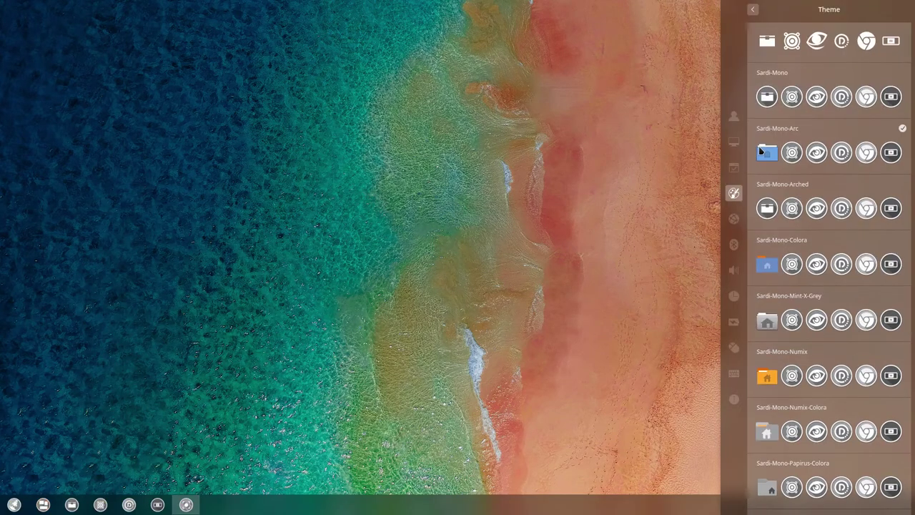
Step: Open the full-screen launcher, look through all the application icons and group them by category
{"action": "left_click", "coordinate": [14, 504]}
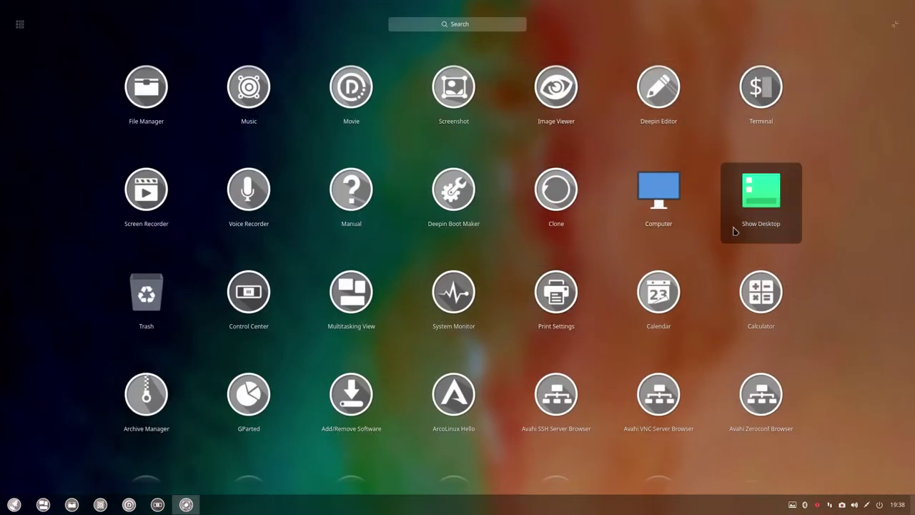
{"action": "scroll", "coordinate": [823, 395], "scroll_direction": "down", "scroll_amount": 2}
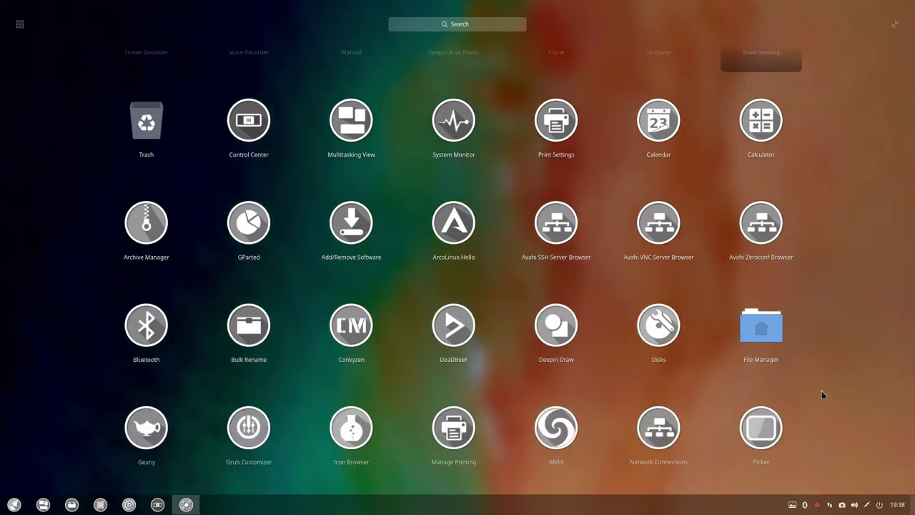
{"action": "scroll", "coordinate": [822, 395], "scroll_direction": "down", "scroll_amount": 3}
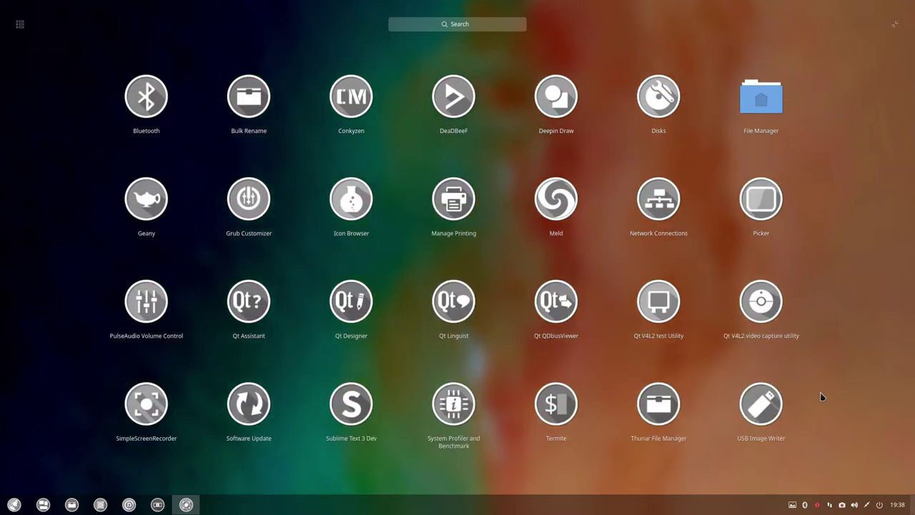
{"action": "scroll", "coordinate": [822, 396], "scroll_direction": "down", "scroll_amount": 2}
{"action": "scroll", "coordinate": [822, 397], "scroll_direction": "up", "scroll_amount": 7}
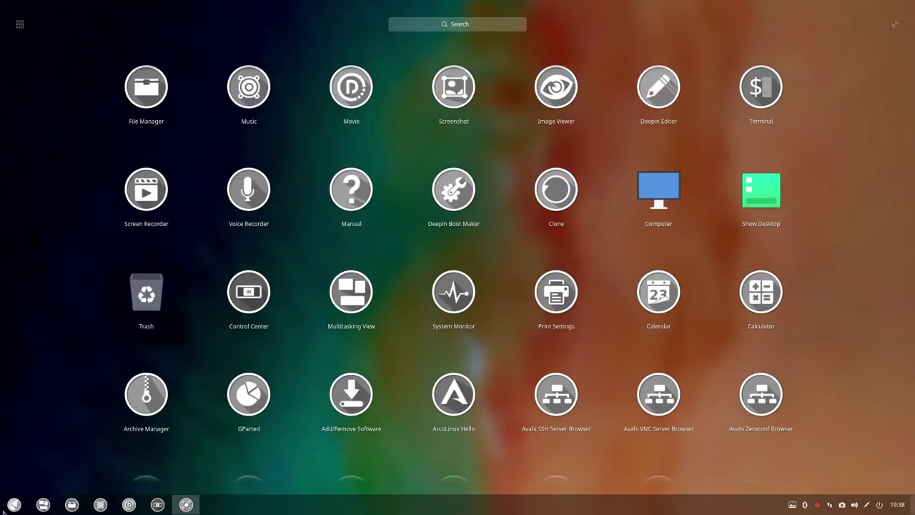
{"action": "left_click", "coordinate": [19, 26]}
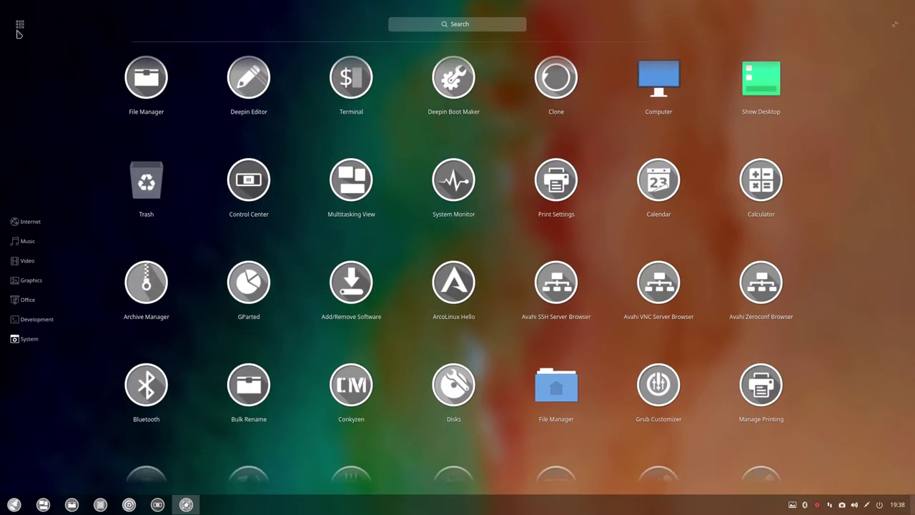
Step: Switch the launcher to its compact menu, look through its application list and close it
{"action": "left_click", "coordinate": [896, 26]}
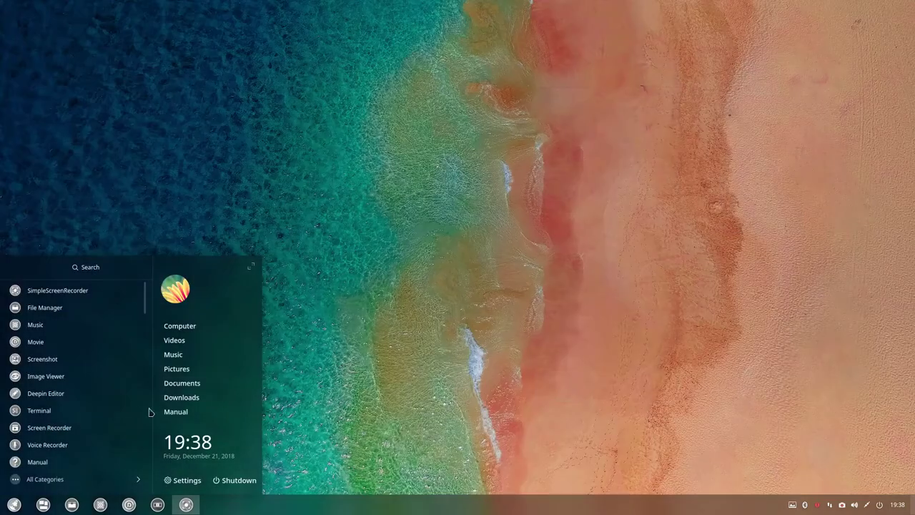
{"action": "scroll", "coordinate": [66, 349], "scroll_direction": "down", "scroll_amount": 15}
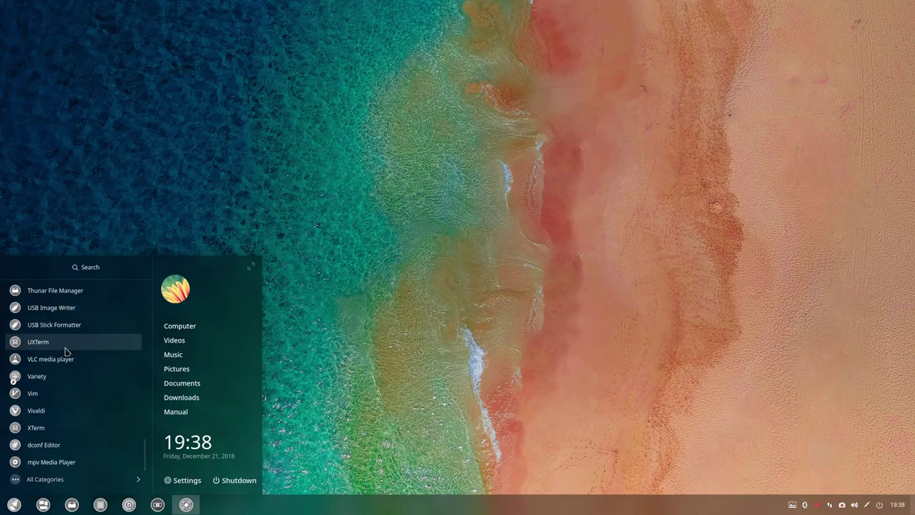
{"action": "scroll", "coordinate": [66, 351], "scroll_direction": "up", "scroll_amount": 15}
{"action": "scroll", "coordinate": [65, 352], "scroll_direction": "down", "scroll_amount": 5}
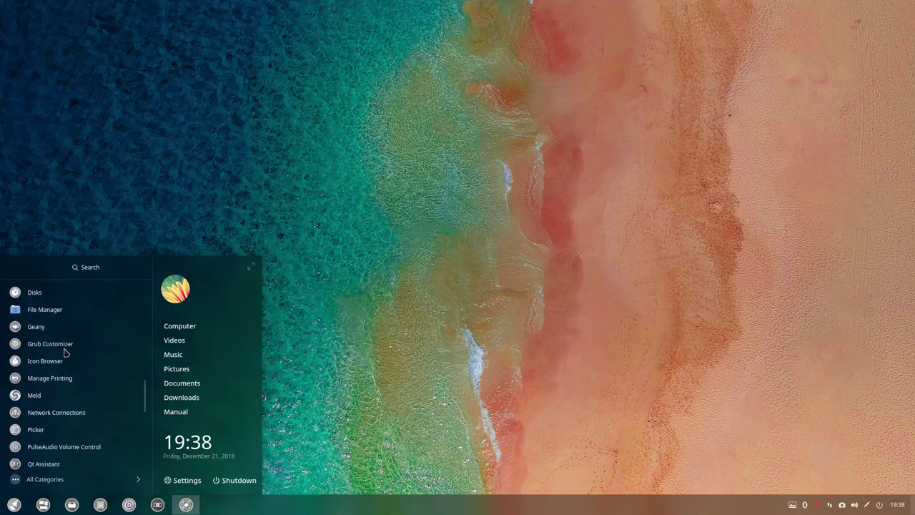
{"action": "scroll", "coordinate": [65, 352], "scroll_direction": "up", "scroll_amount": 10}
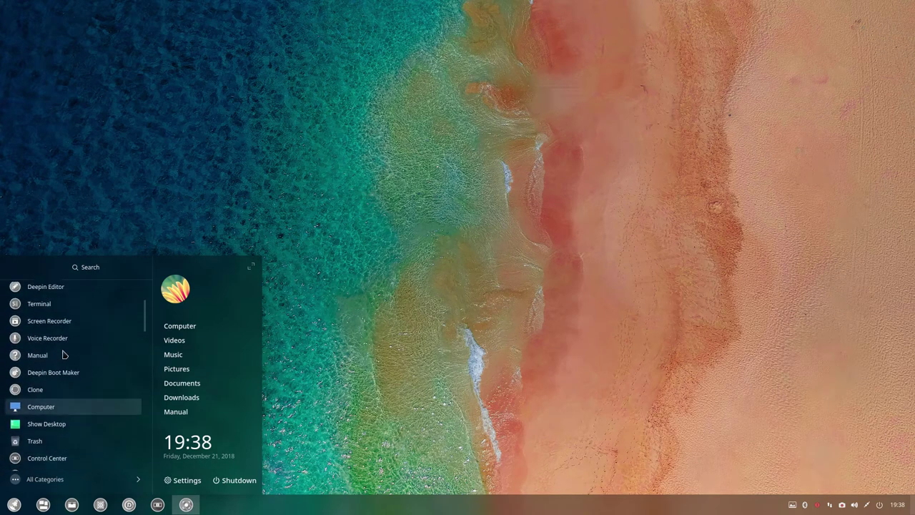
{"action": "scroll", "coordinate": [65, 354], "scroll_direction": "up", "scroll_amount": 5}
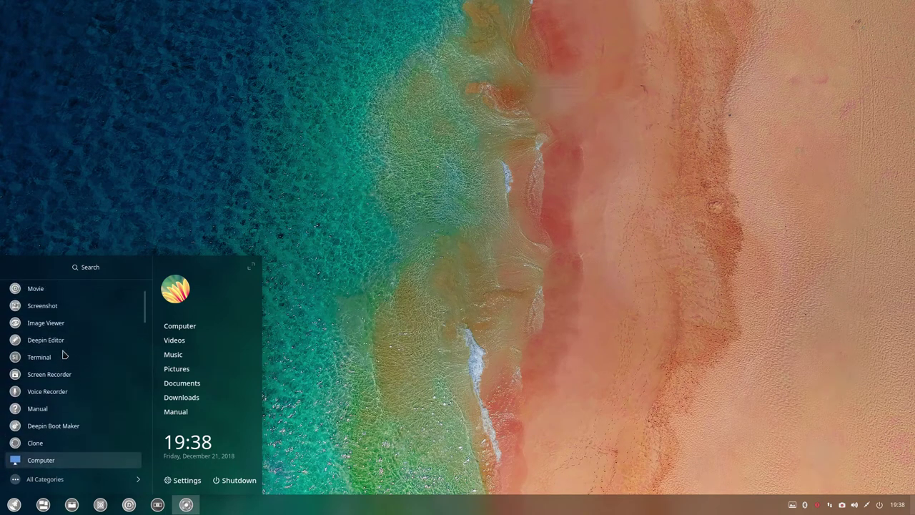
{"action": "left_click", "coordinate": [350, 212]}
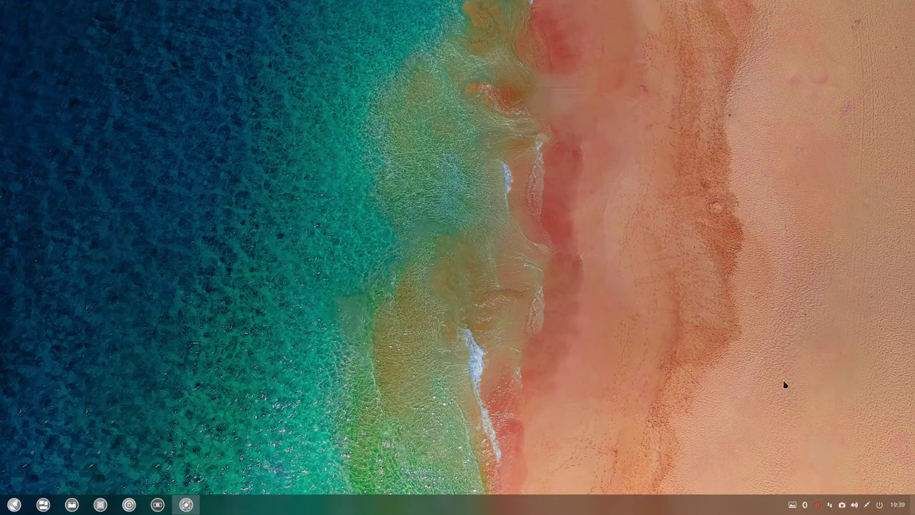
Step: Install the pending package updates, authenticating with the account password, and close the Updates window
{"action": "left_click", "coordinate": [820, 505]}
{"action": "left_click_drag", "start_coordinate": [211, 93], "coordinate": [434, 69]}
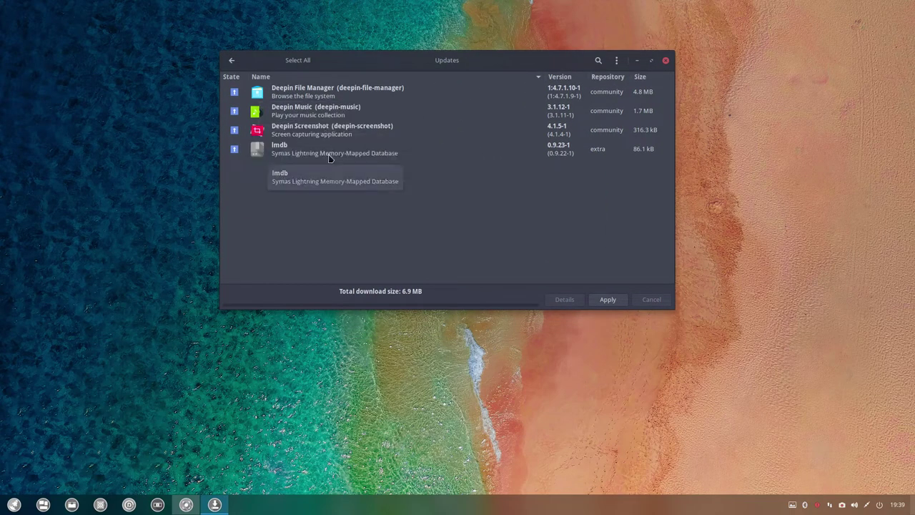
{"action": "left_click", "coordinate": [609, 299]}
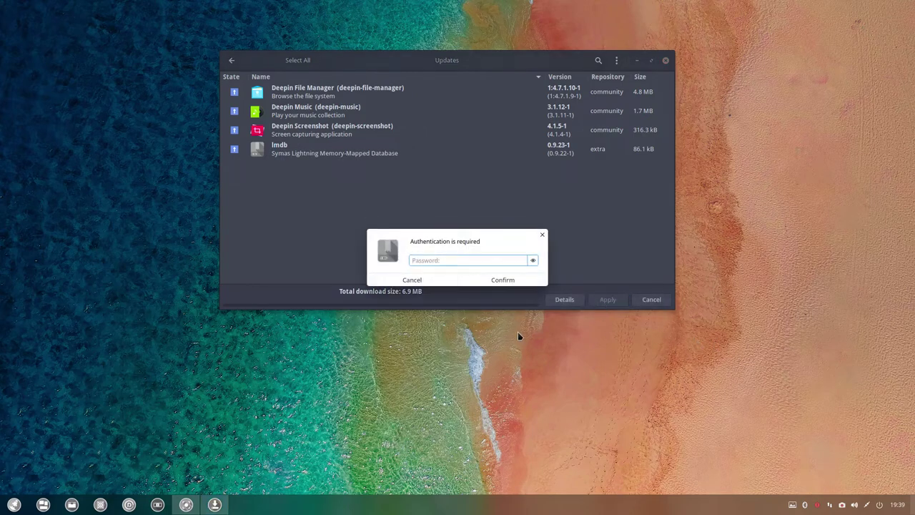
{"action": "type", "text": "••"}
{"action": "key", "text": "Return"}
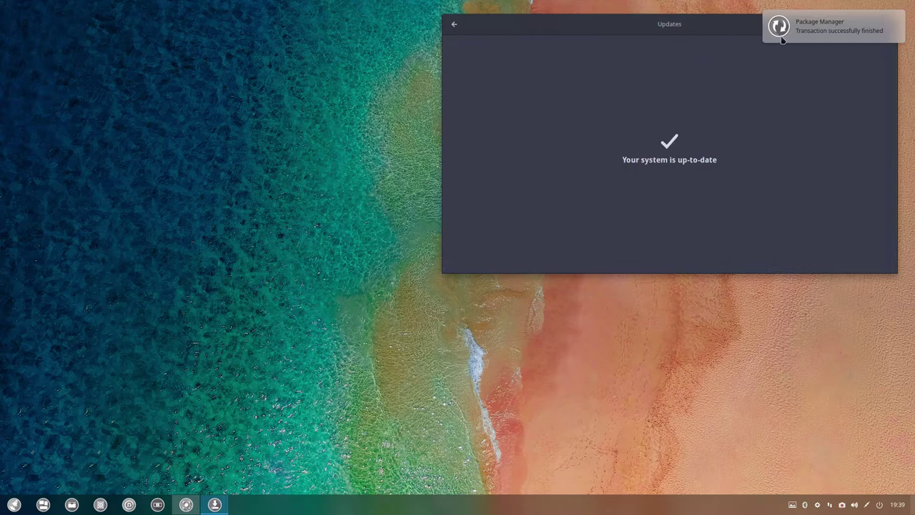
{"action": "left_click_drag", "start_coordinate": [721, 27], "coordinate": [588, 103]}
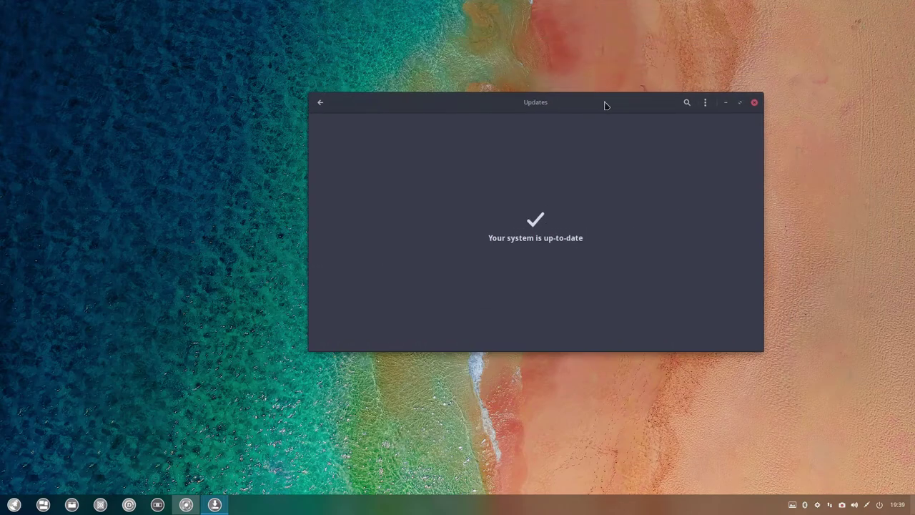
{"action": "left_click", "coordinate": [755, 103]}
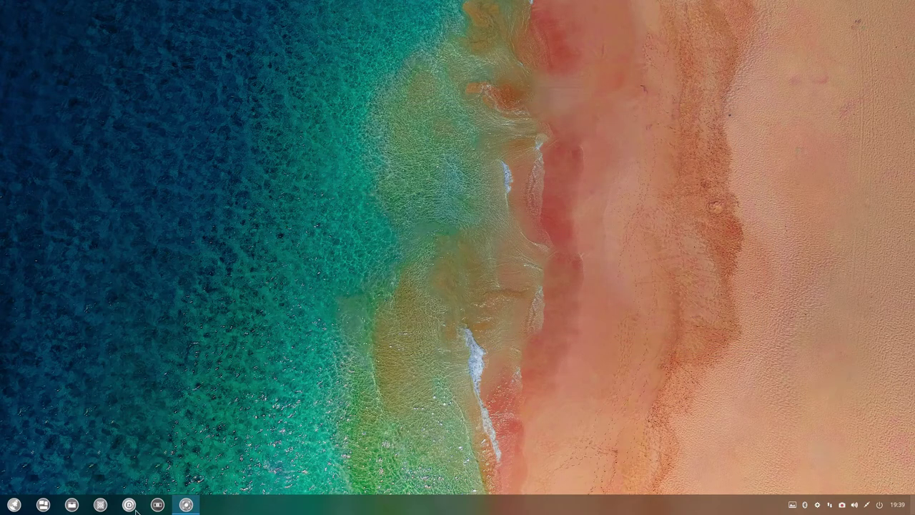
Step: Turn off Sound Effects in the Sound settings and view the advanced list of output and input devices
{"action": "left_click", "coordinate": [186, 505]}
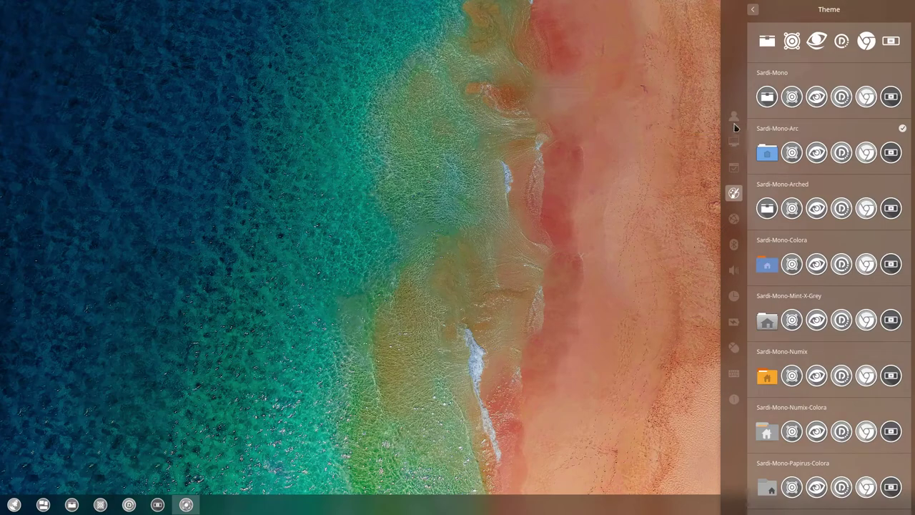
{"action": "left_click", "coordinate": [753, 10]}
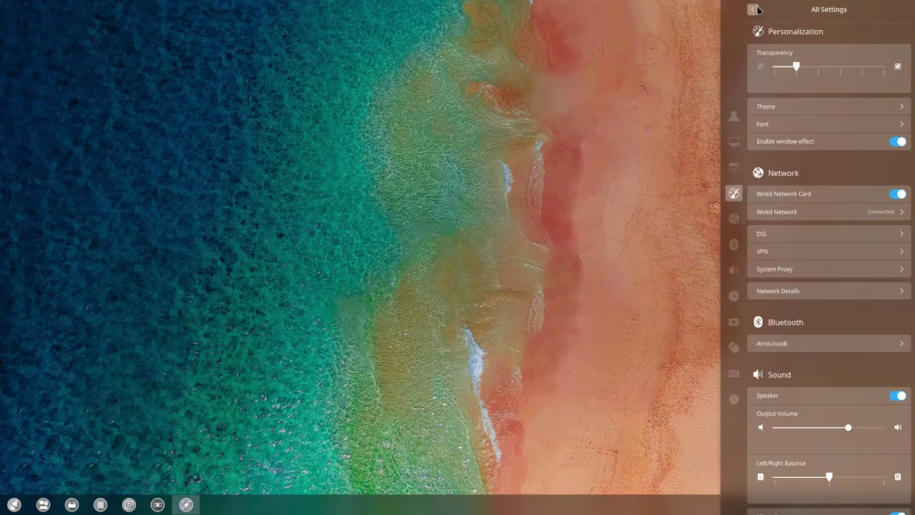
{"action": "left_click", "coordinate": [752, 9]}
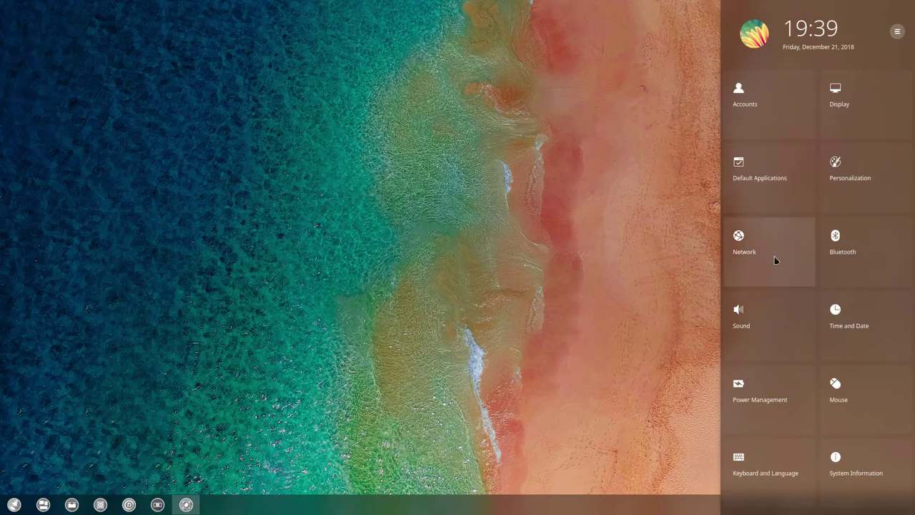
{"action": "left_click", "coordinate": [764, 317]}
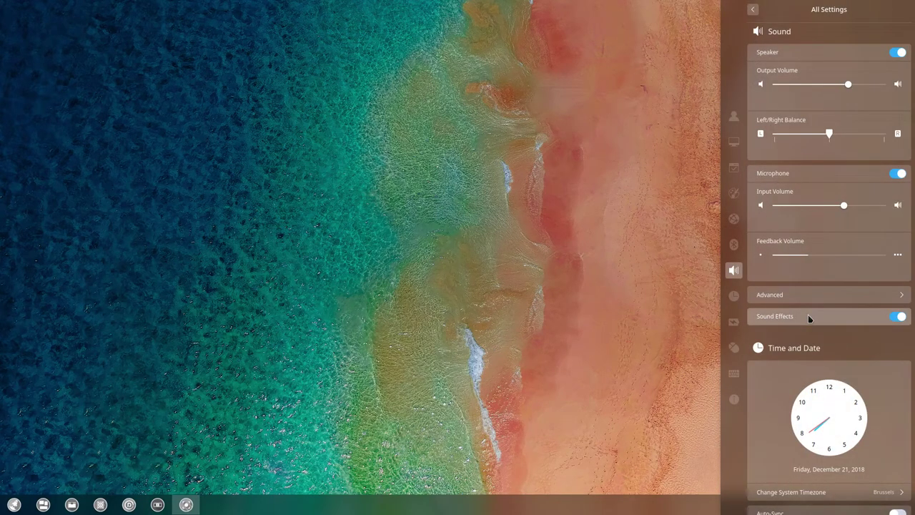
{"action": "left_click", "coordinate": [896, 317]}
{"action": "left_click", "coordinate": [901, 297]}
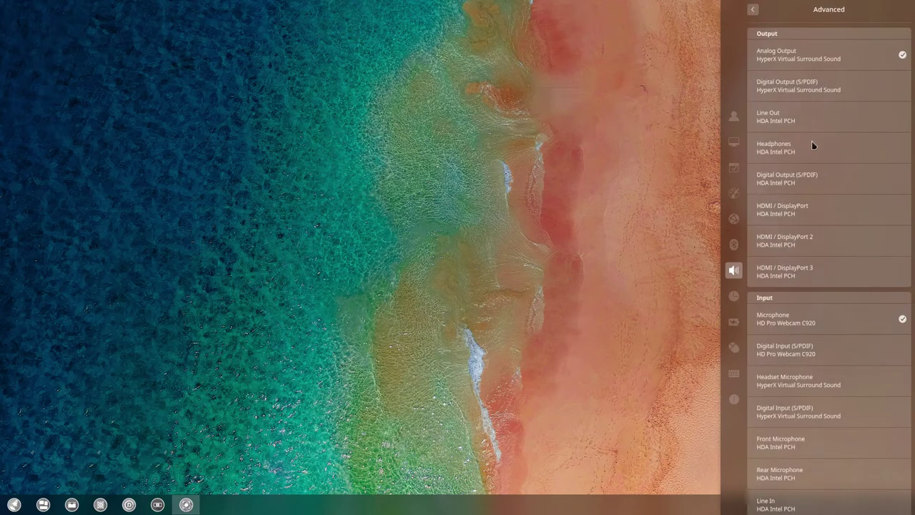
{"action": "scroll", "coordinate": [813, 370], "scroll_direction": "down", "scroll_amount": 1}
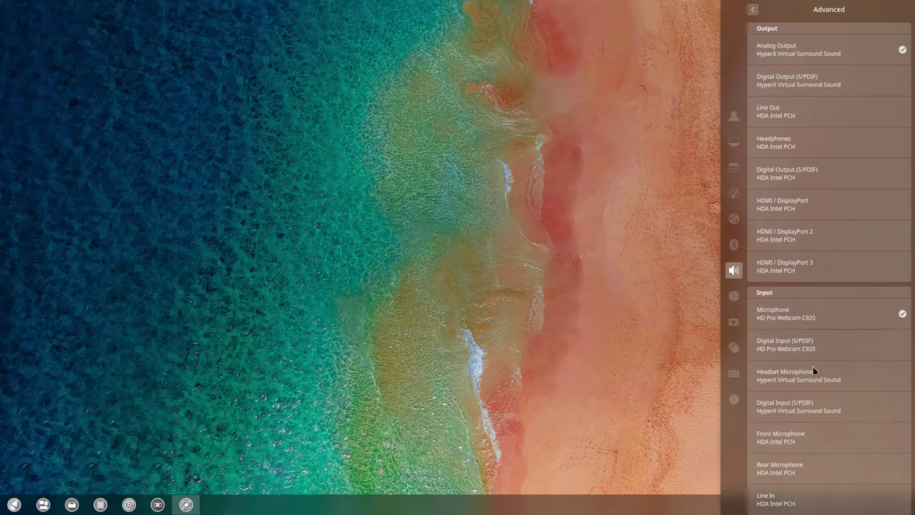
Step: Finish reviewing the advanced sound devices, return to the Sound settings and close the settings panel
{"action": "scroll", "coordinate": [814, 370], "scroll_direction": "up", "scroll_amount": 1}
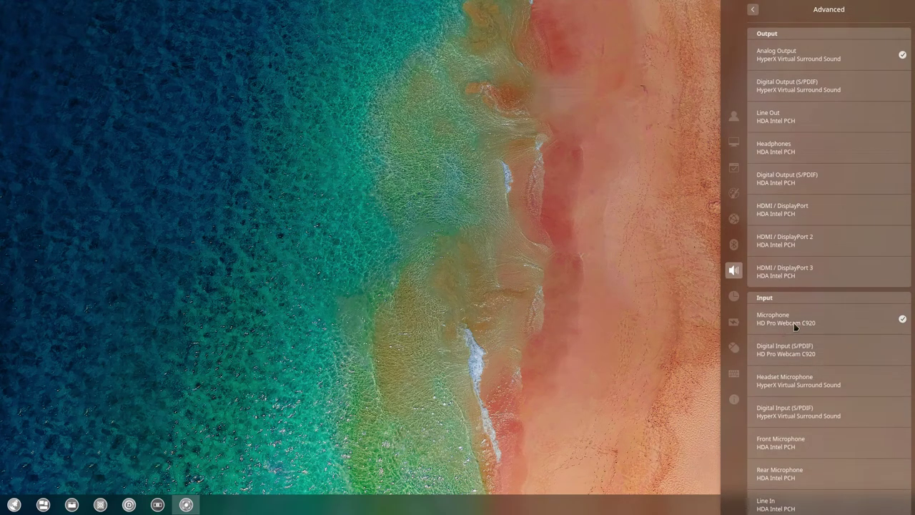
{"action": "left_click", "coordinate": [753, 10]}
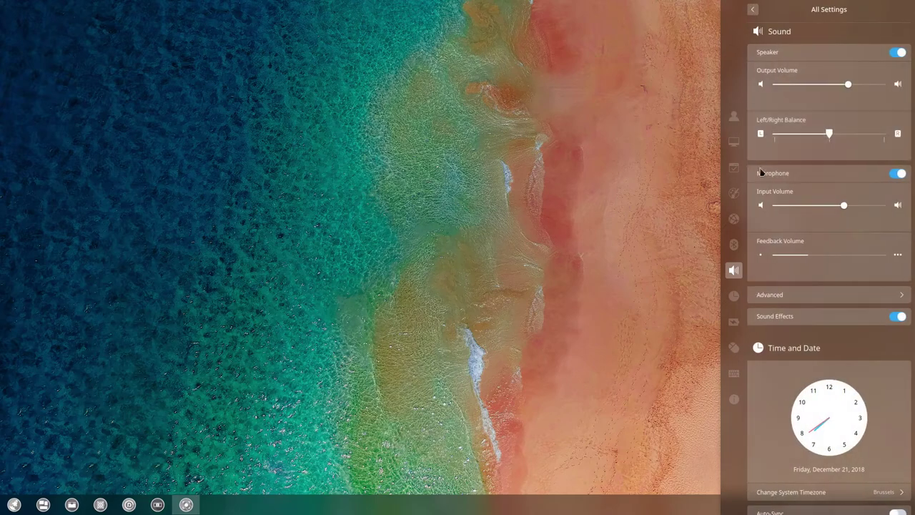
{"action": "left_click", "coordinate": [627, 278]}
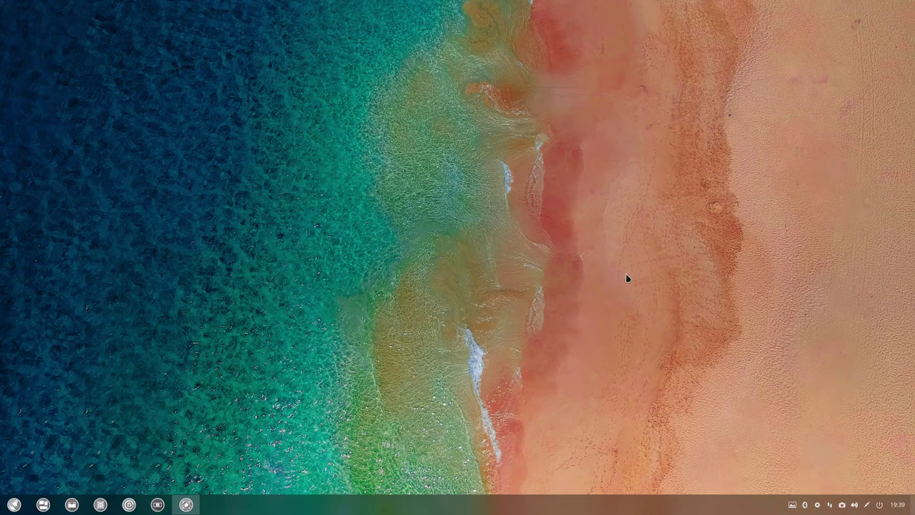
Step: Search the launcher for "rec" and open Screen Recorder
{"action": "left_click", "coordinate": [6, 508]}
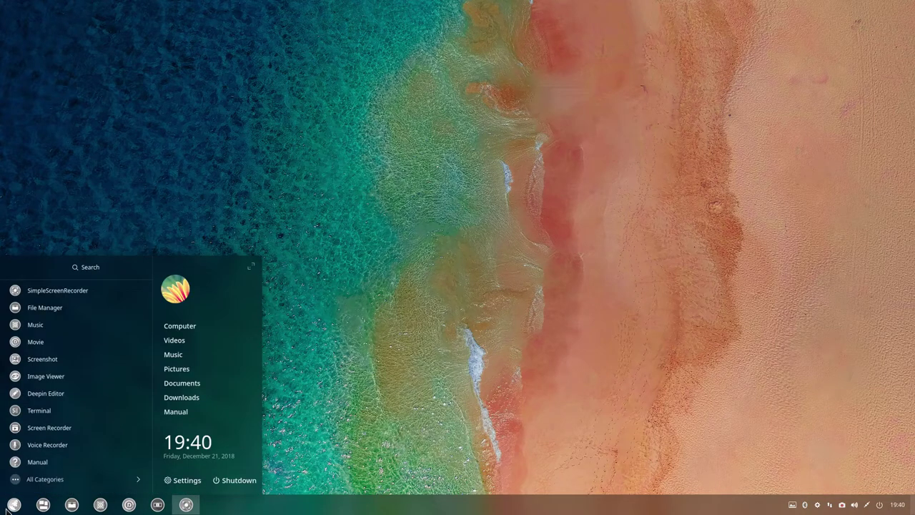
{"action": "type", "text": "rec"}
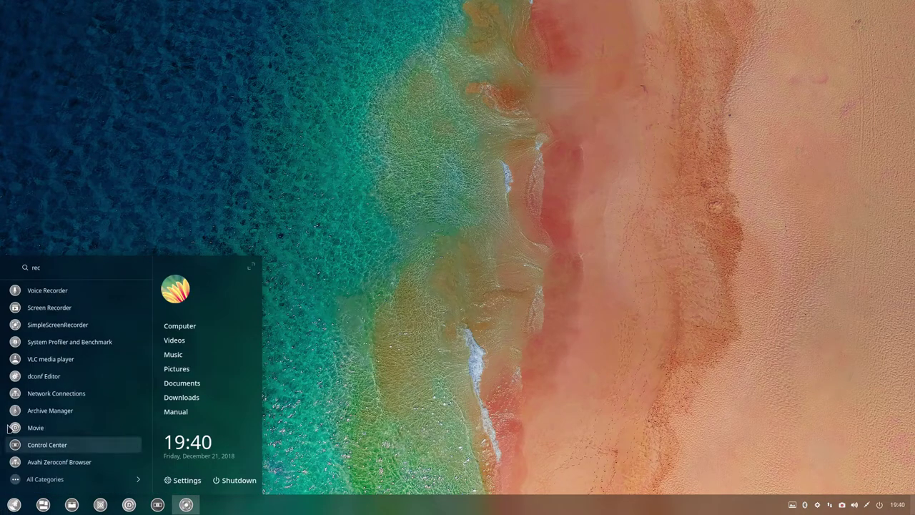
{"action": "left_click", "coordinate": [40, 313]}
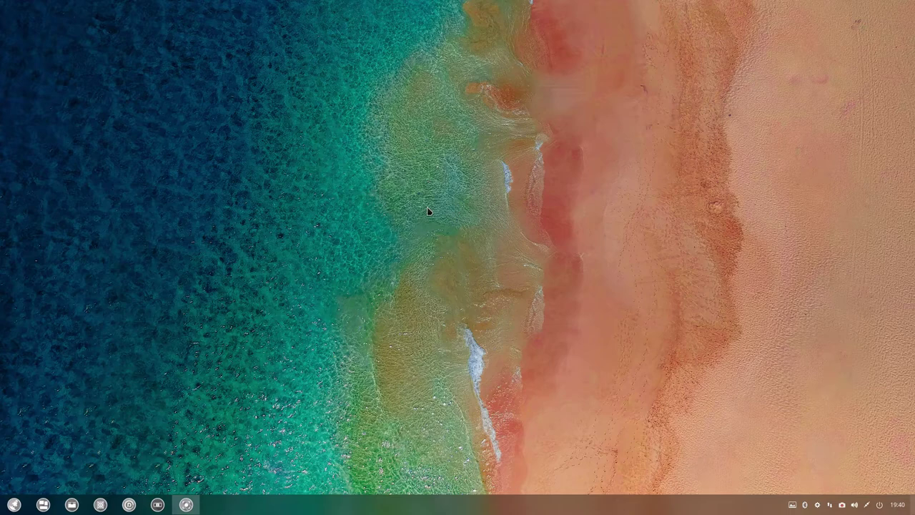
Step: Change the desktop background to the next wallpaper, and apply the Union Jack sneakers picture from the Wallpaper Selector
{"action": "left_click", "coordinate": [793, 504]}
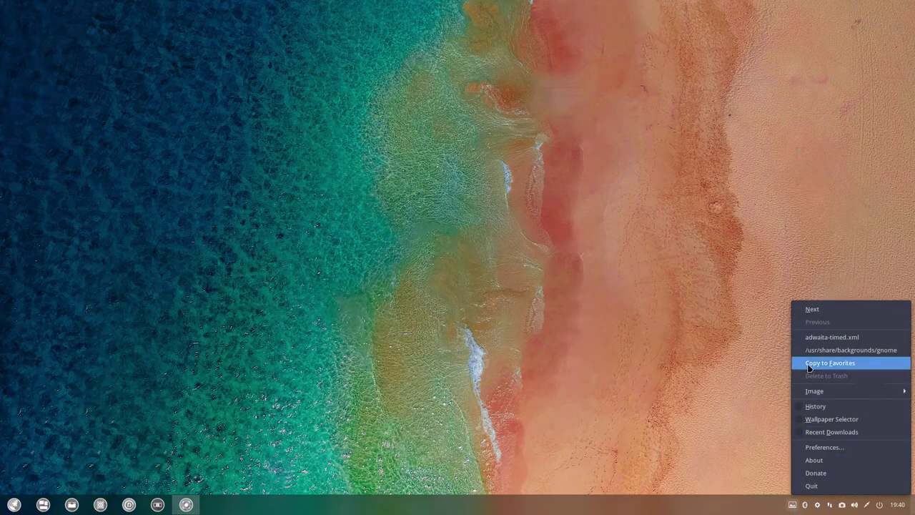
{"action": "left_click", "coordinate": [812, 312]}
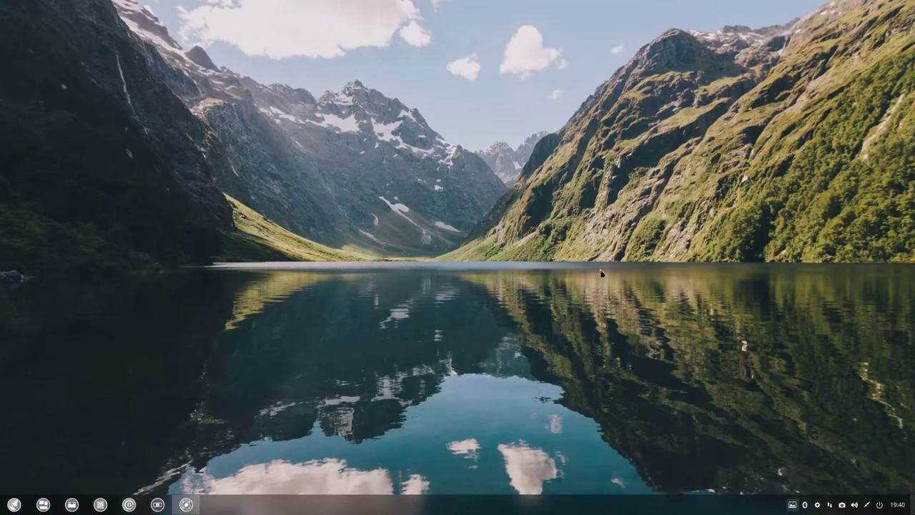
{"action": "left_click", "coordinate": [792, 504]}
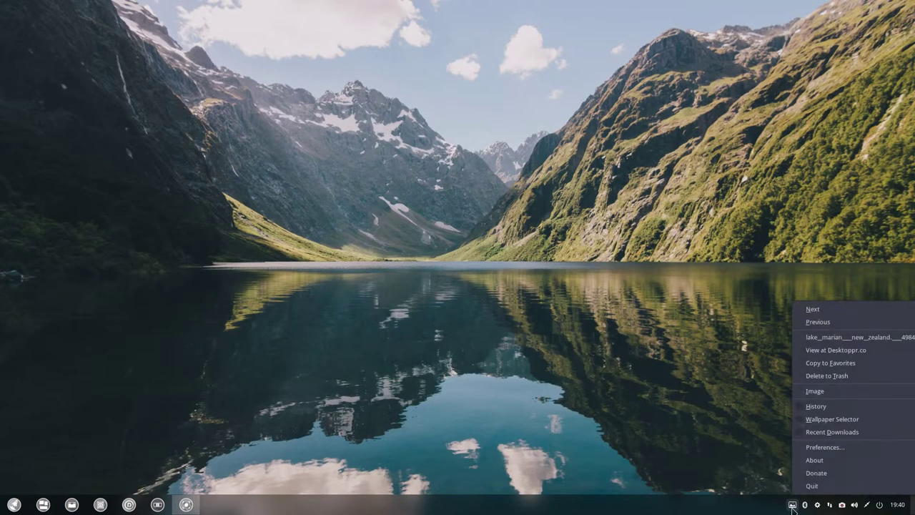
{"action": "left_click", "coordinate": [832, 420]}
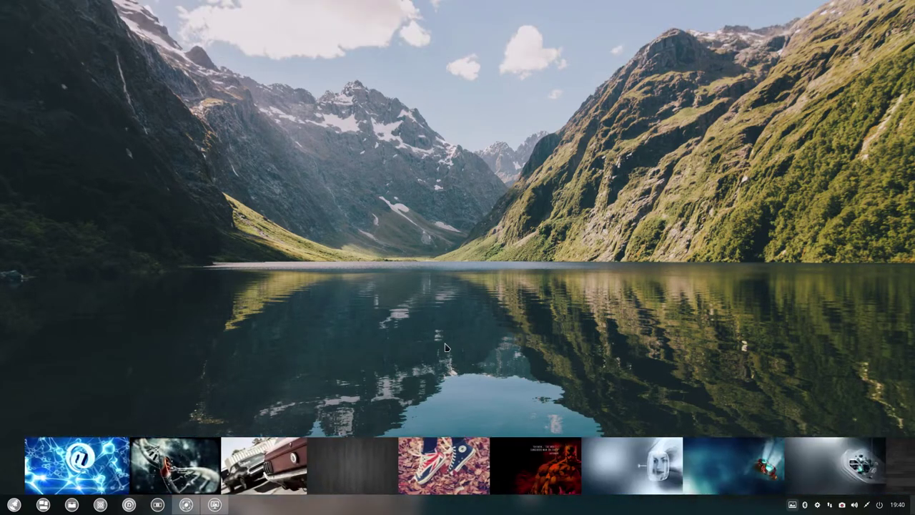
{"action": "left_click", "coordinate": [434, 464]}
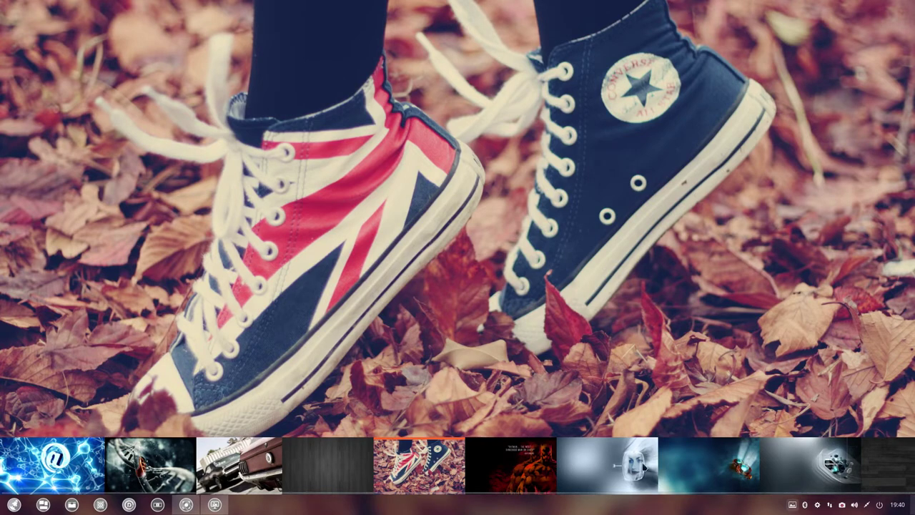
Step: Set the grey ArcoLinux logo image as the desktop wallpaper and close the Wallpaper Selector
{"action": "left_click", "coordinate": [753, 439]}
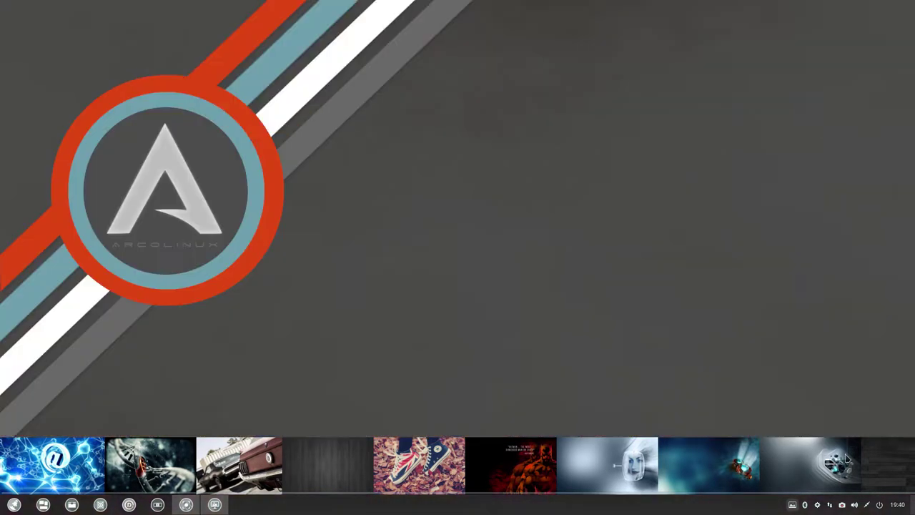
{"action": "right_click", "coordinate": [582, 458]}
{"action": "left_click", "coordinate": [603, 443]}
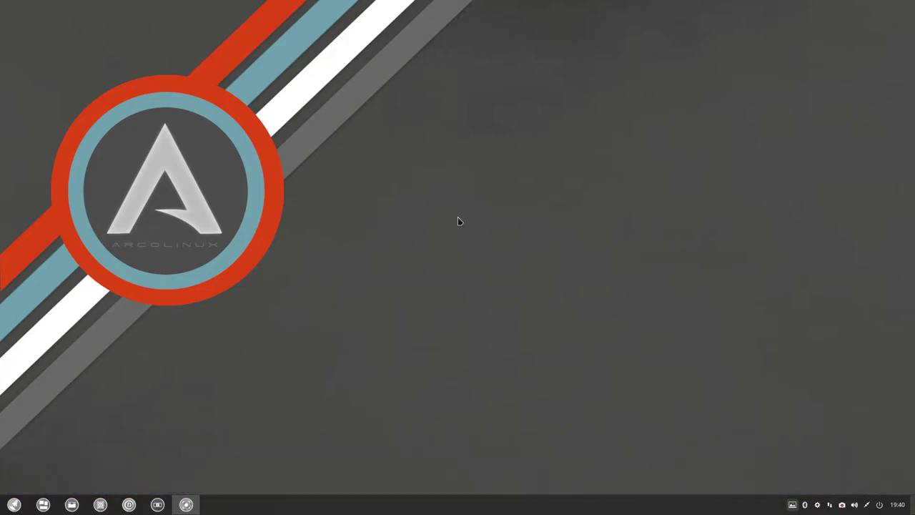